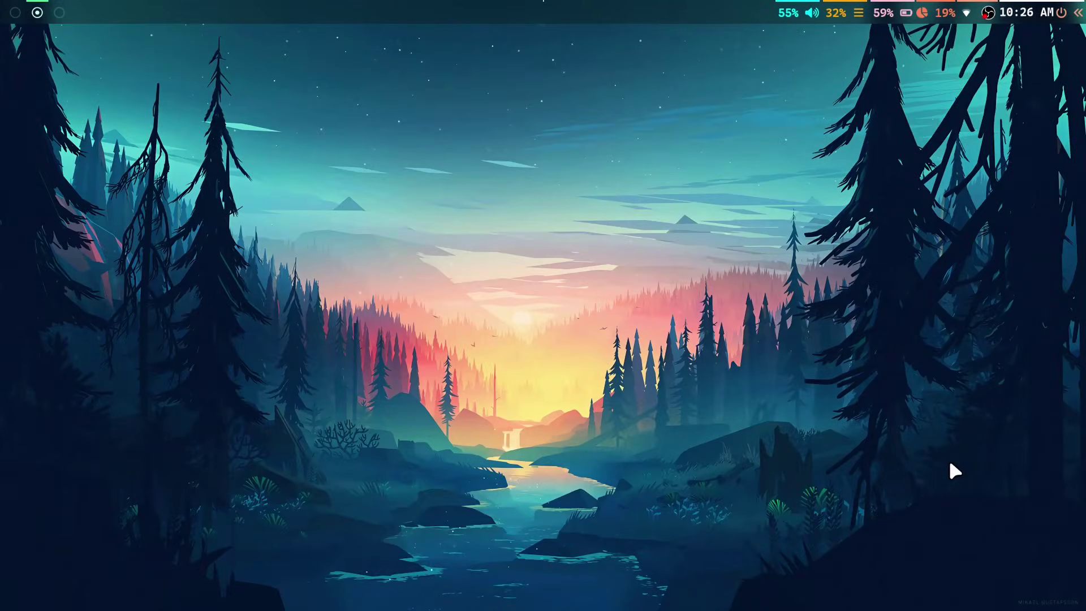
Open a terminal, launch Wofi's drun app launcher, scroll down the app list, then close it
{"action": "key", "text": "super+Return"}
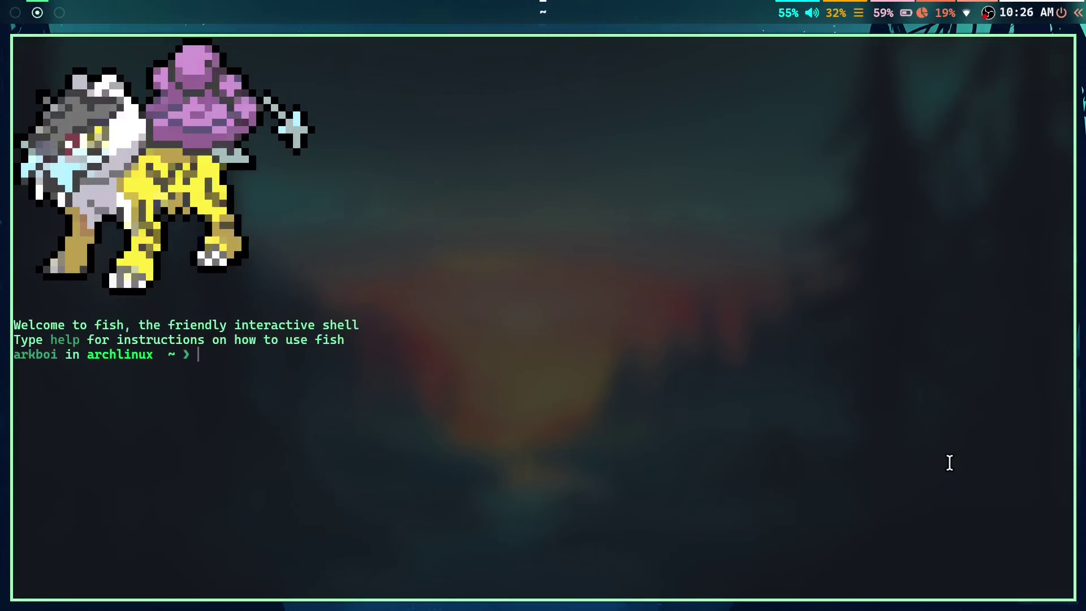
{"action": "type", "text": "wofi --show du"}
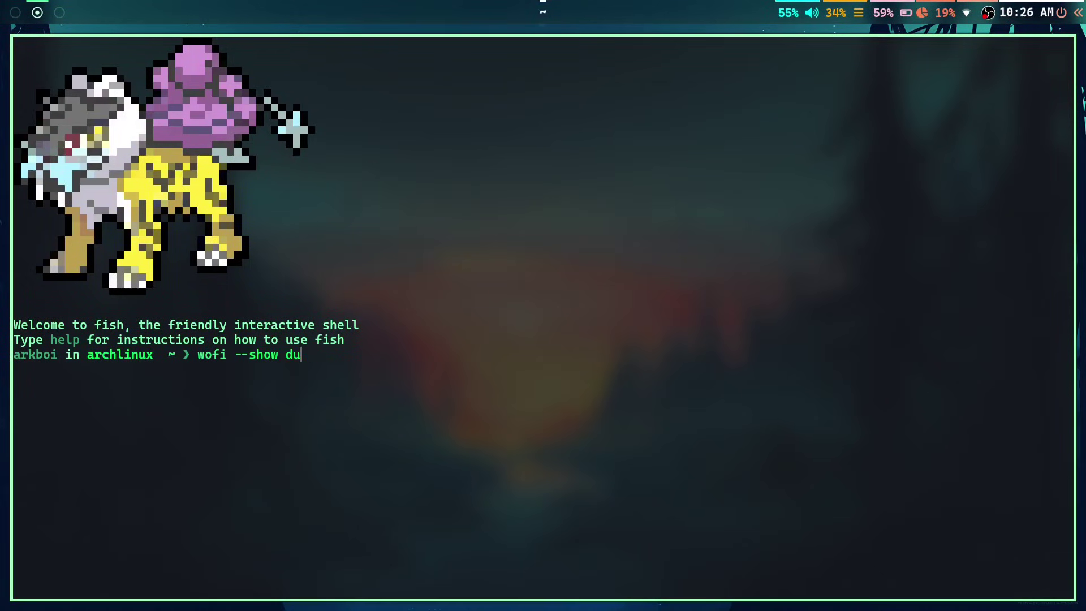
{"action": "key", "text": "BackSpace"}
{"action": "type", "text": "run"}
{"action": "key", "text": "Return"}
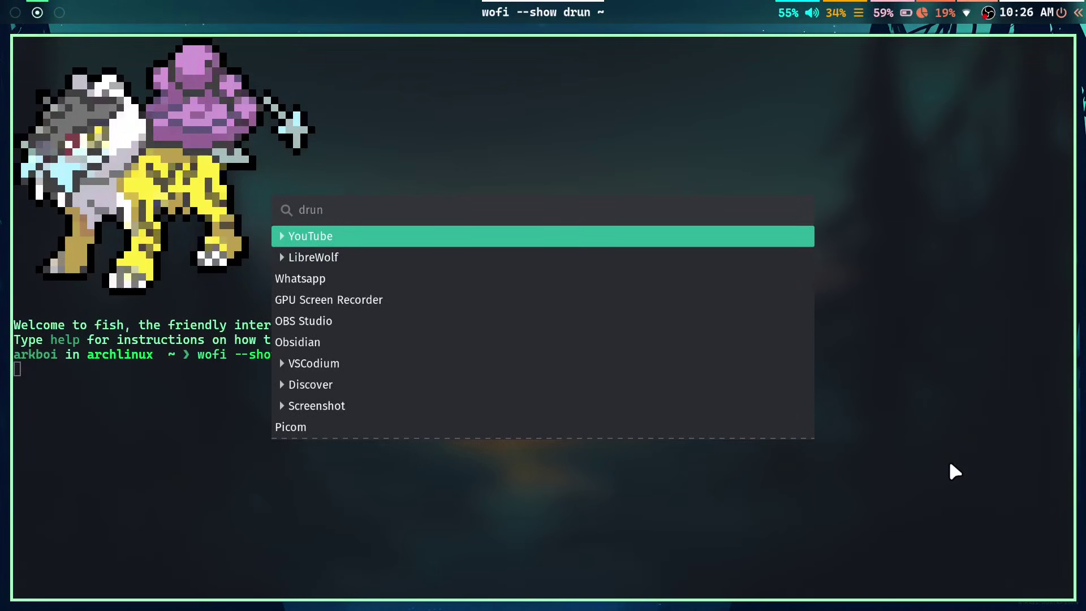
{"action": "key", "text": "Down"}
{"action": "key", "text": "Down"}
{"action": "key", "text": "Down"}
{"action": "key", "text": "Down"}
{"action": "key", "text": "Down"}
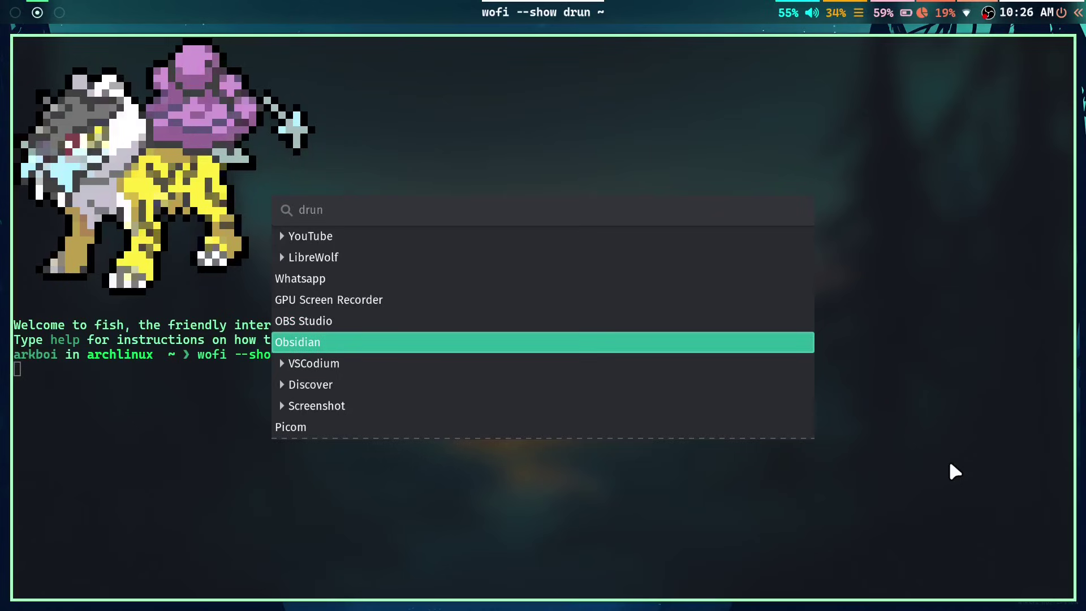
{"action": "key", "text": "Down"}
{"action": "key", "text": "Down"}
{"action": "key", "text": "Down"}
{"action": "key", "text": "Down"}
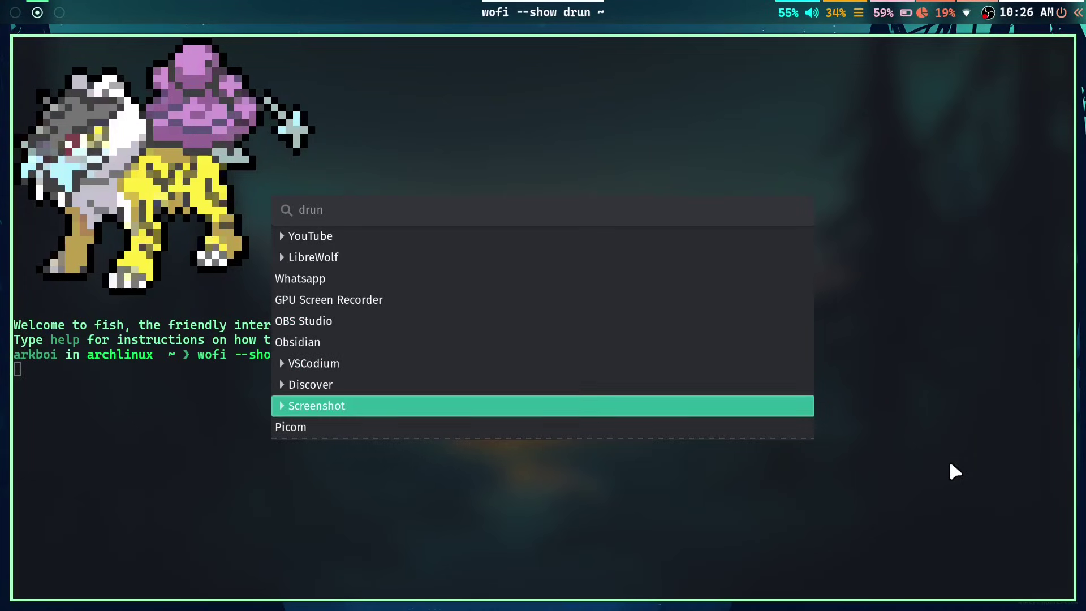
{"action": "key", "text": "Down"}
{"action": "key", "text": "Down"}
{"action": "key", "text": "Down"}
{"action": "key", "text": "Down"}
{"action": "key", "text": "Down"}
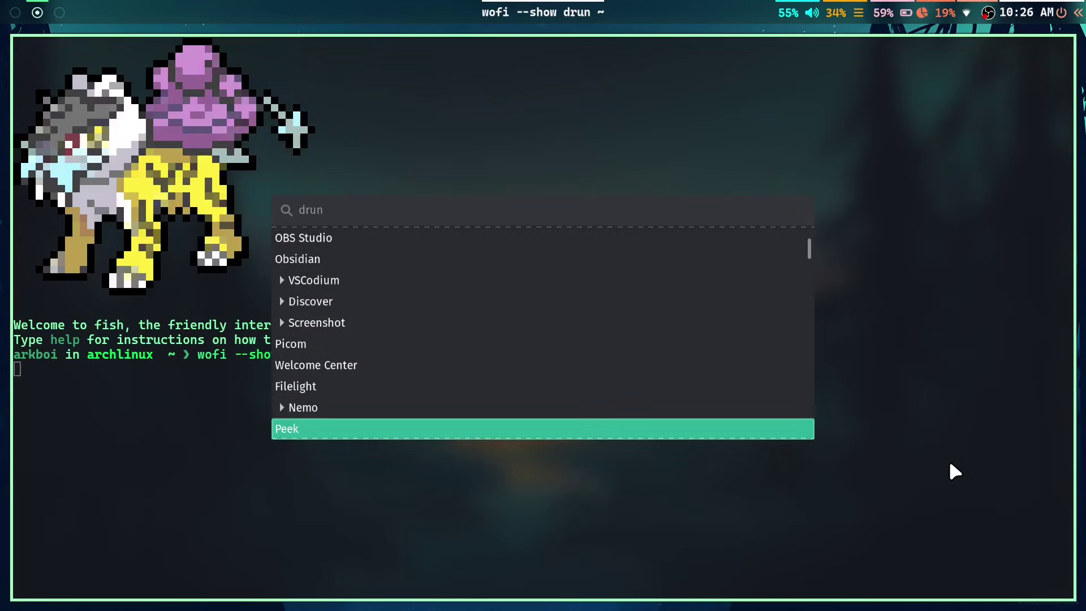
{"action": "key", "text": "Escape"}
Run the misspelled wofi --show drnun to get an error, then recall it to fix the mode name
{"action": "type", "text": "ws"}
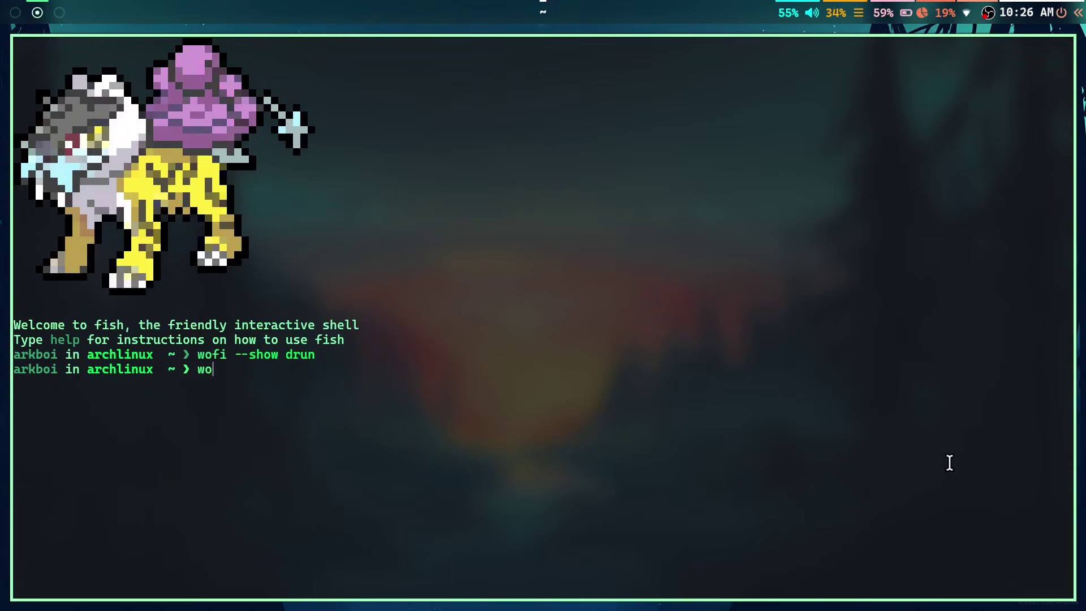
{"action": "key", "text": "BackSpace"}
{"action": "key", "text": "BackSpace"}
{"action": "type", "text": "wofi --show drnun"}
{"action": "key", "text": "Return"}
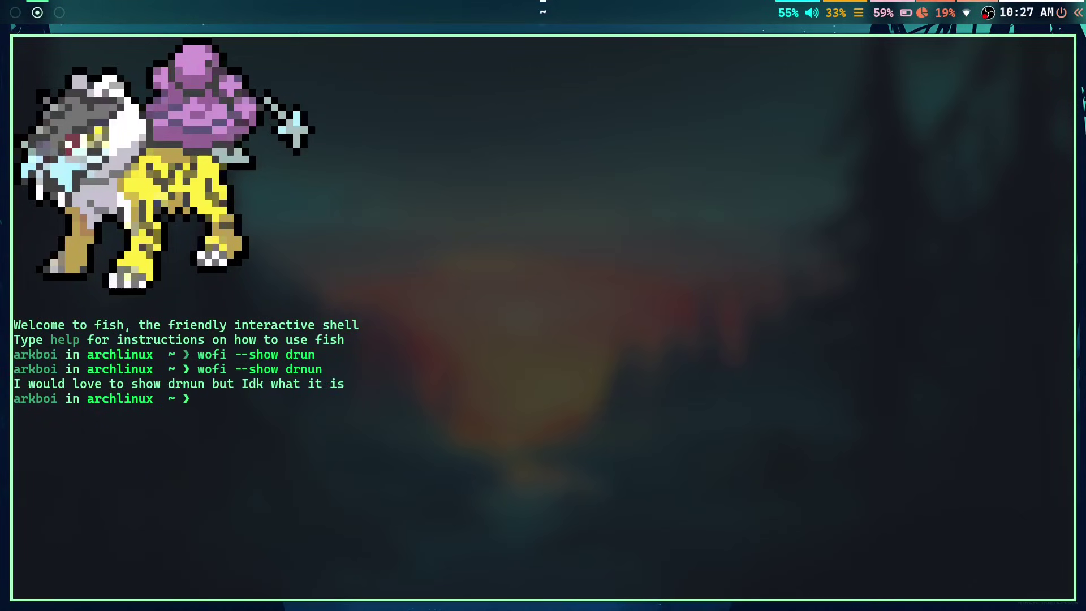
{"action": "key", "text": "Up"}
{"action": "key", "text": "Left"}
Rerun the corrected wofi command, close it, then open Rofi's drun launcher and browse the apps
{"action": "key", "text": "BackSpace"}
{"action": "key", "text": "Return"}
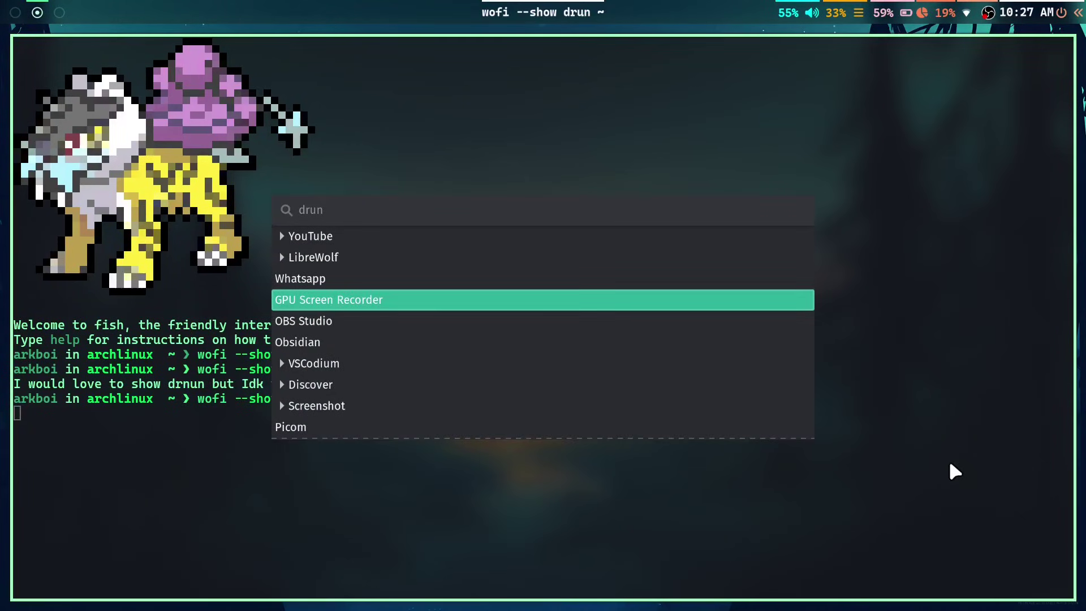
{"action": "key", "text": "Escape"}
{"action": "type", "text": "rofi -"}
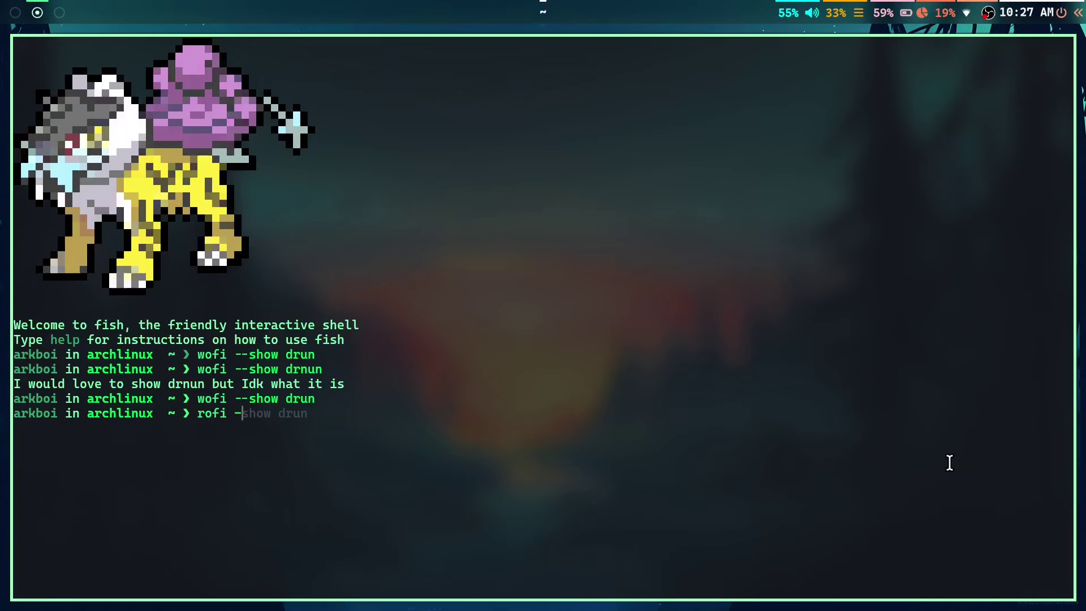
{"action": "type", "text": "show drun"}
{"action": "key", "text": "Return"}
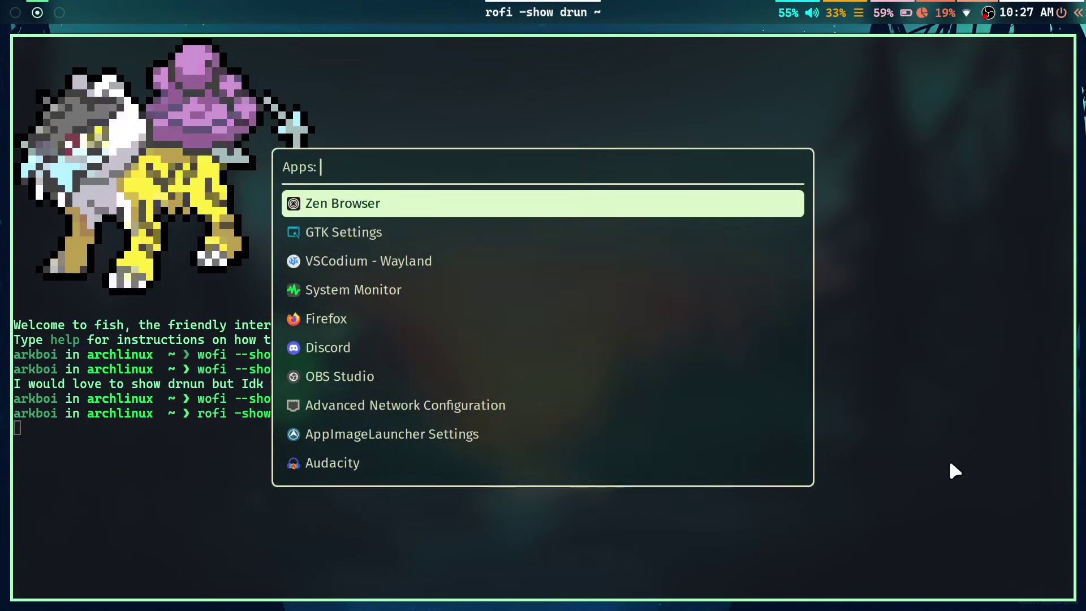
{"action": "key", "text": "Down"}
{"action": "key", "text": "Down"}
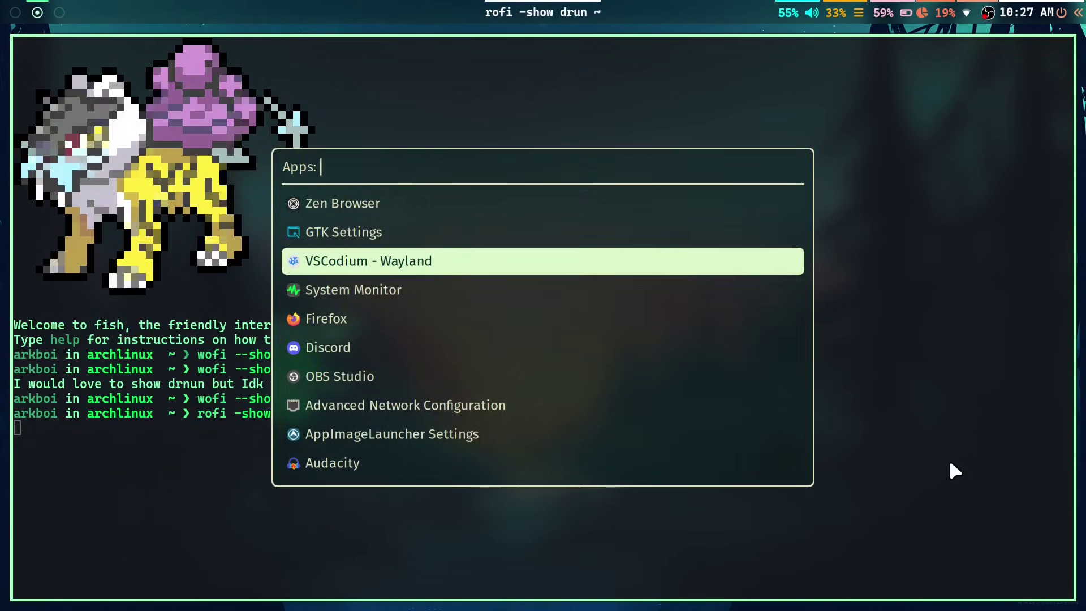
{"action": "key", "text": "Down"}
{"action": "key", "text": "Down"}
{"action": "key", "text": "Down"}
{"action": "key", "text": "Down"}
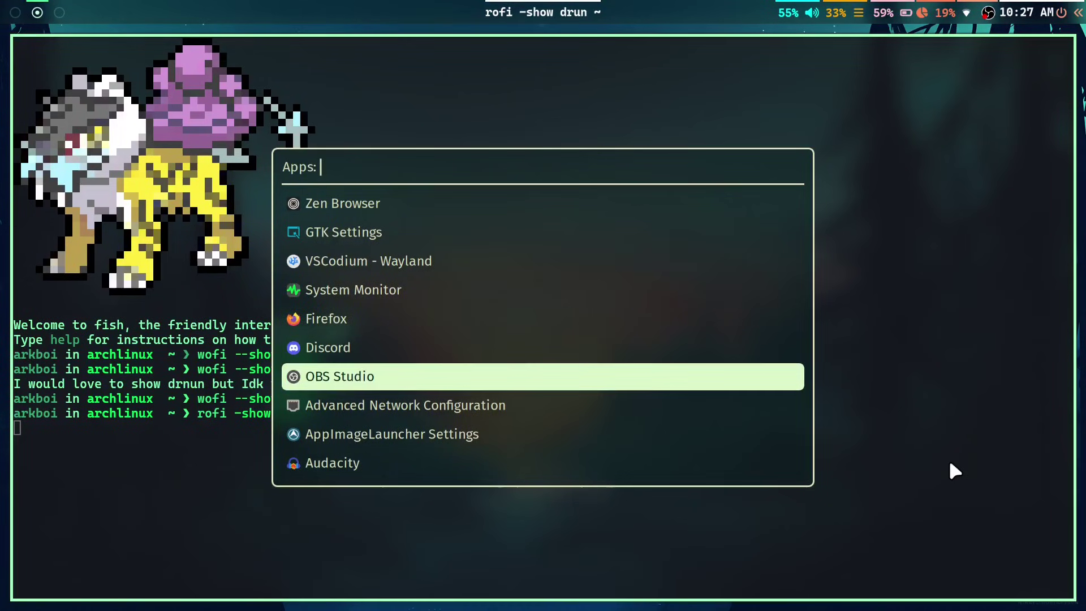
Open the Rofi Theme Selector and preview android_notification, Arc-Dark, Adapta-Nokto and Arc
{"action": "type", "text": "rofi"}
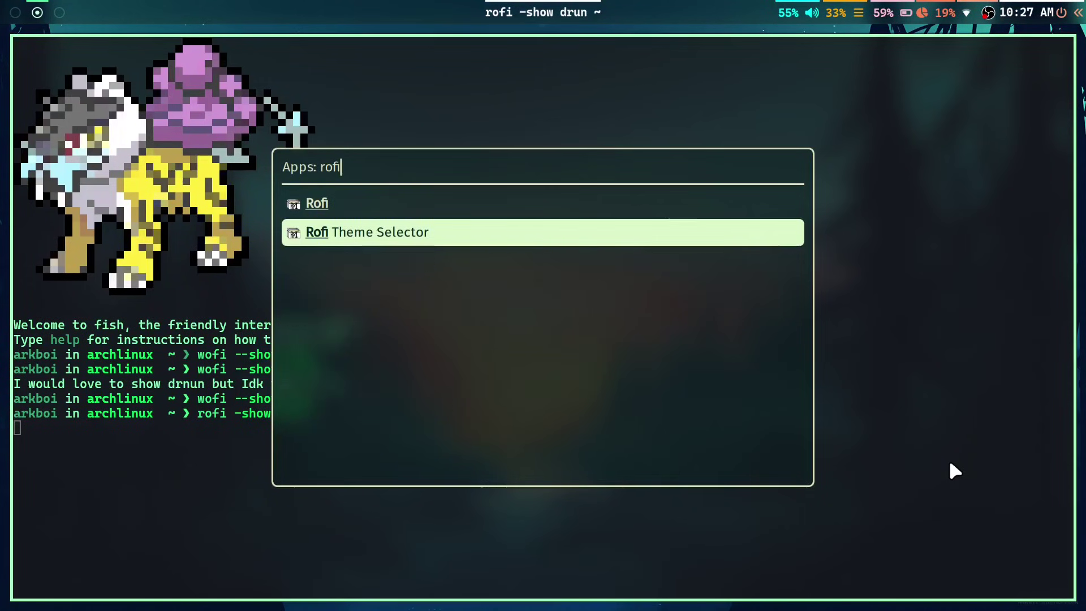
{"action": "key", "text": "Return"}
{"action": "key", "text": "Down"}
{"action": "key", "text": "Return"}
{"action": "key", "text": "Down"}
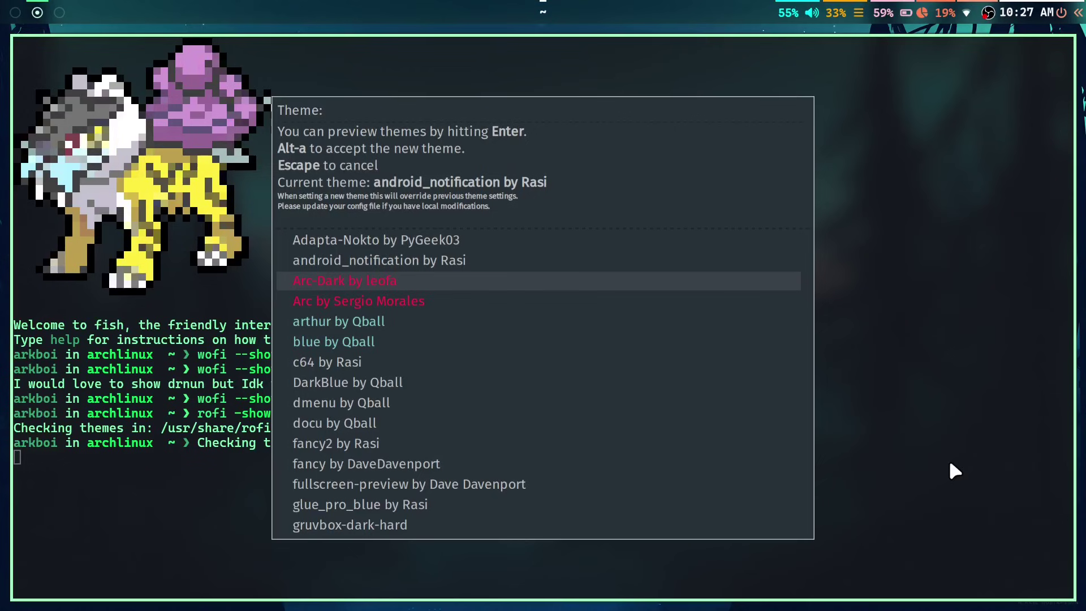
{"action": "key", "text": "Return"}
{"action": "key", "text": "Up"}
{"action": "key", "text": "Up"}
{"action": "key", "text": "Return"}
{"action": "key", "text": "Down"}
{"action": "key", "text": "Down"}
{"action": "key", "text": "Down"}
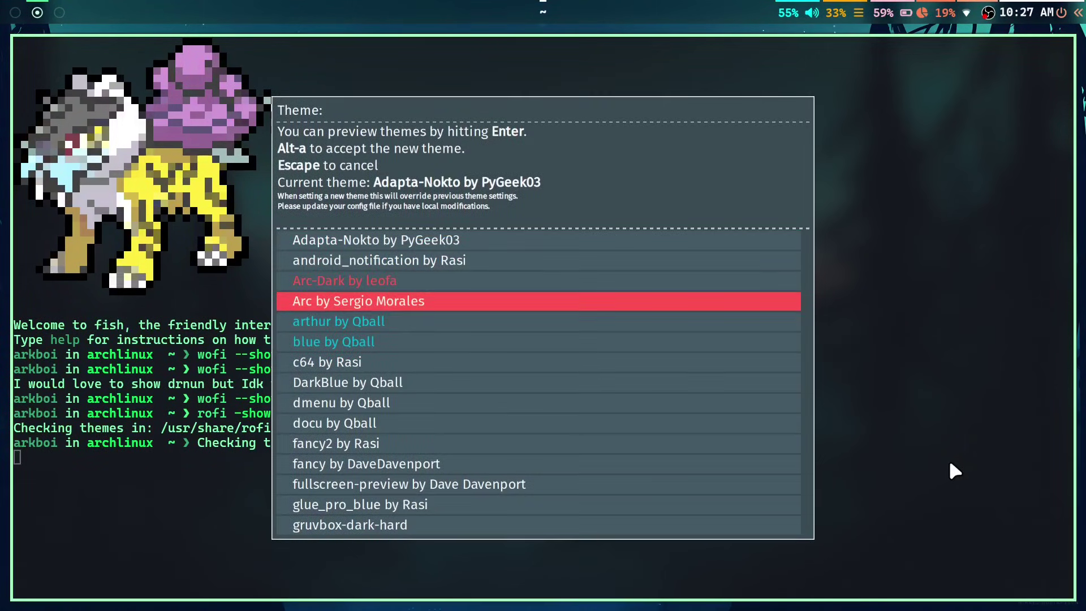
{"action": "key", "text": "Return"}
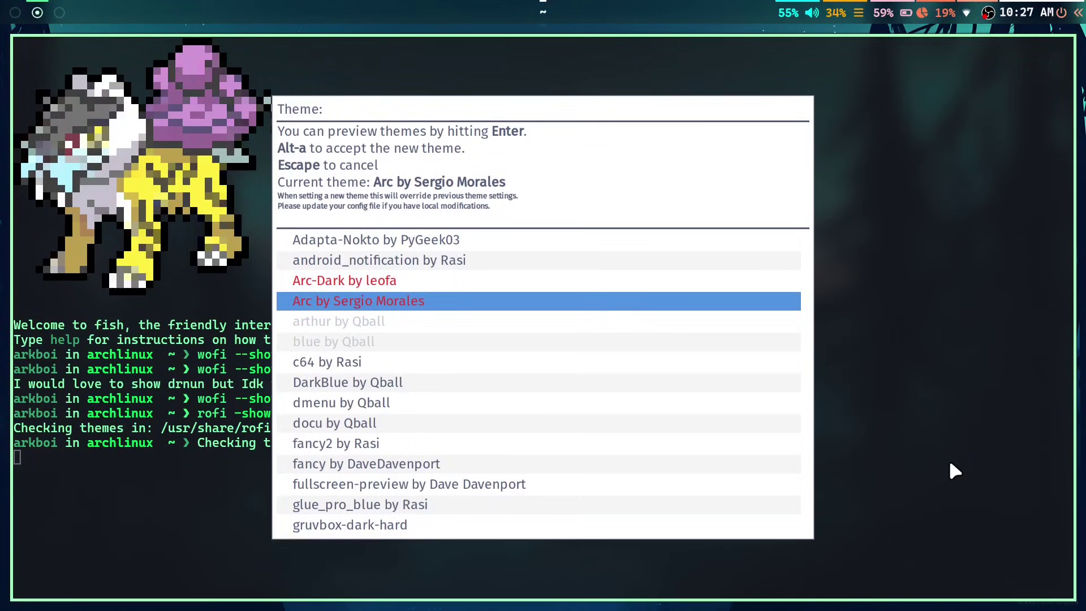
Preview the arthur, blue, c64 and DarkBlue themes, then close the selector and the terminal
{"action": "key", "text": "Down"}
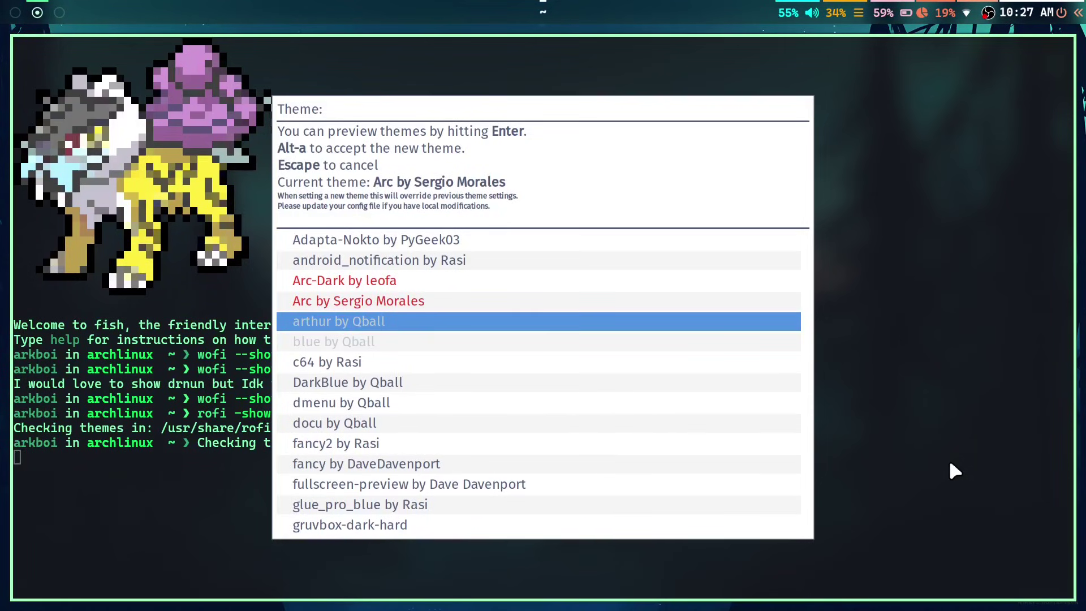
{"action": "key", "text": "Return"}
{"action": "key", "text": "Down"}
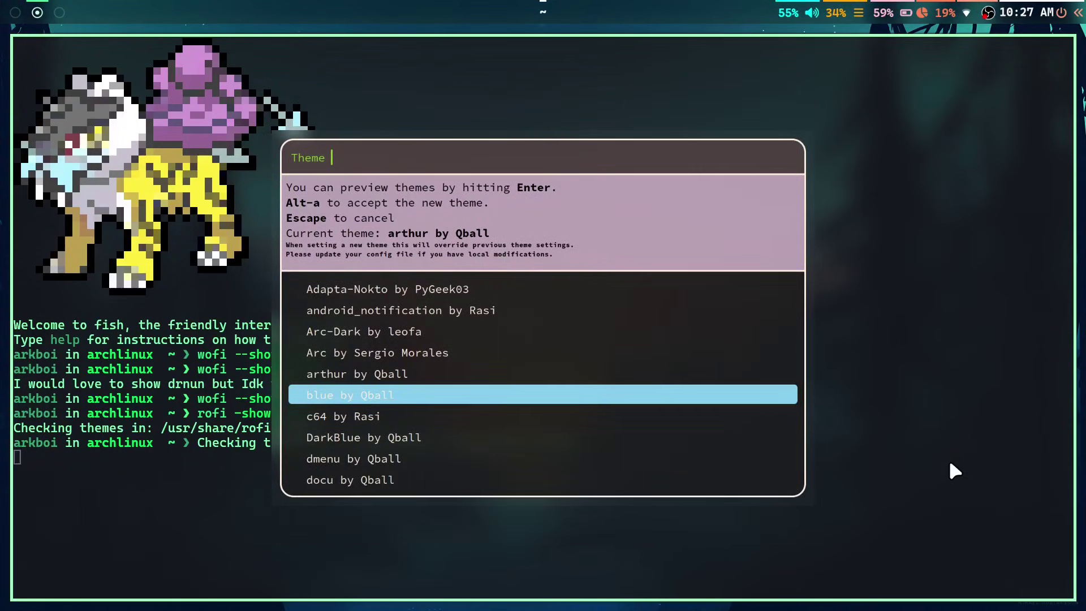
{"action": "key", "text": "Return"}
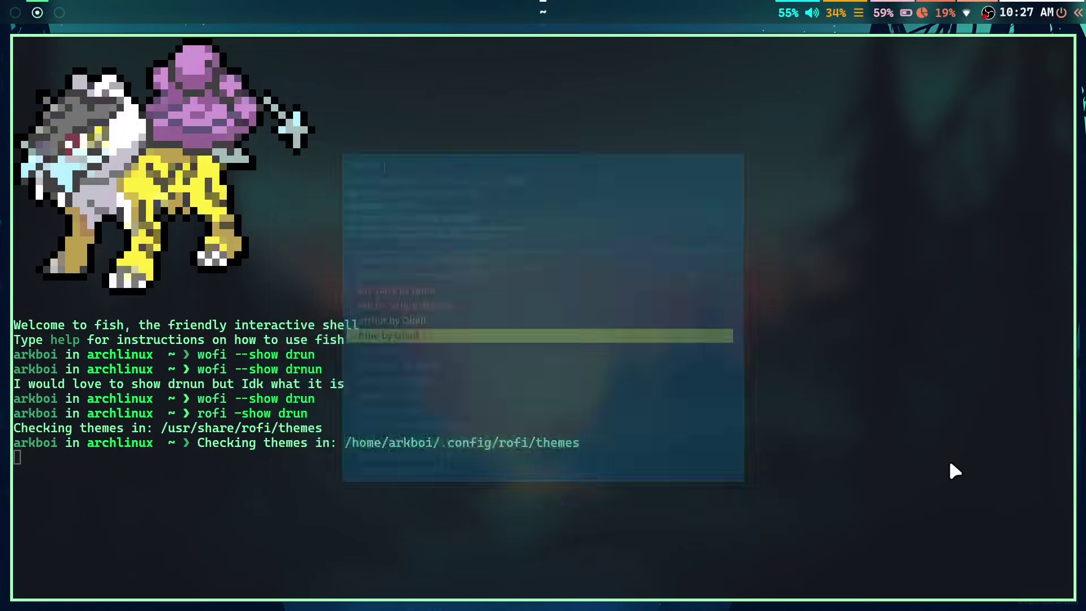
{"action": "key", "text": "Down"}
{"action": "key", "text": "Return"}
{"action": "key", "text": "Down"}
{"action": "key", "text": "Return"}
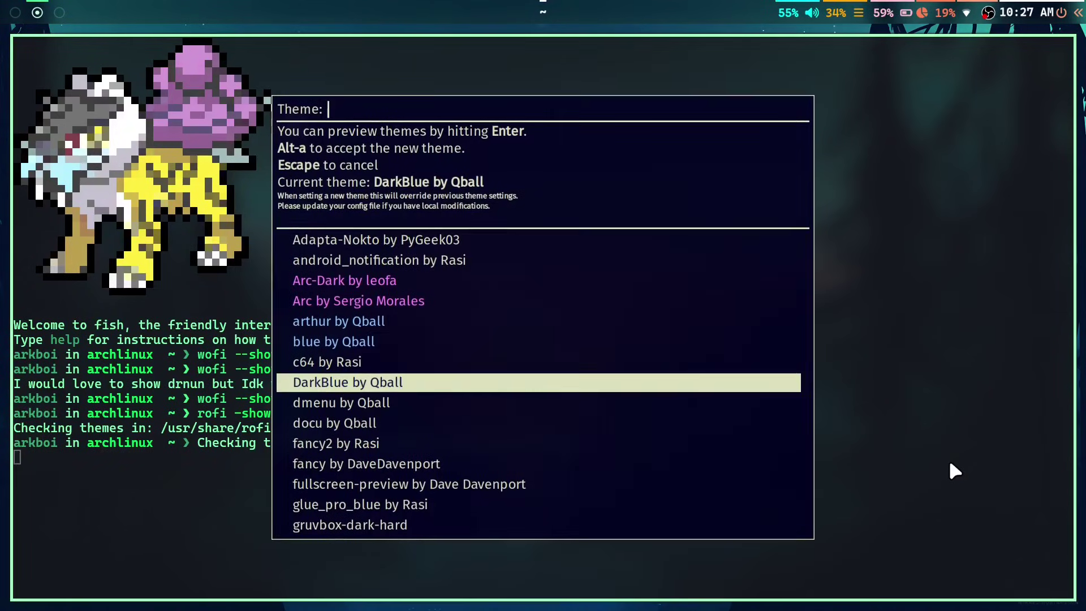
{"action": "key", "text": "Escape"}
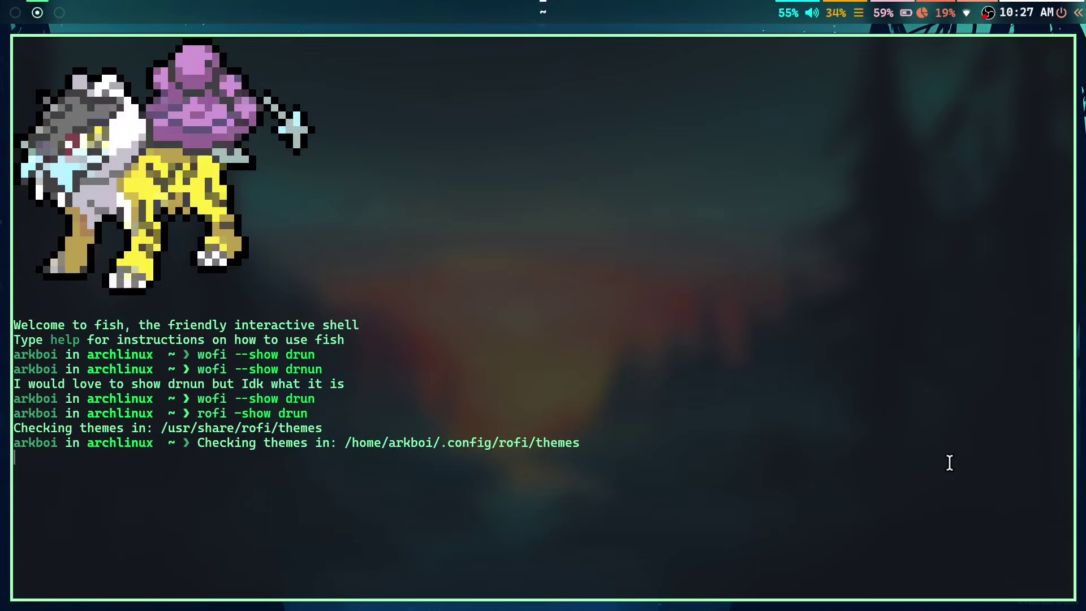
{"action": "key", "text": "ctrl+d"}
In a fresh terminal, reinstall rofi-wayland with p -S, entering the sudo password and confirming Y
{"action": "key", "text": "super+Return"}
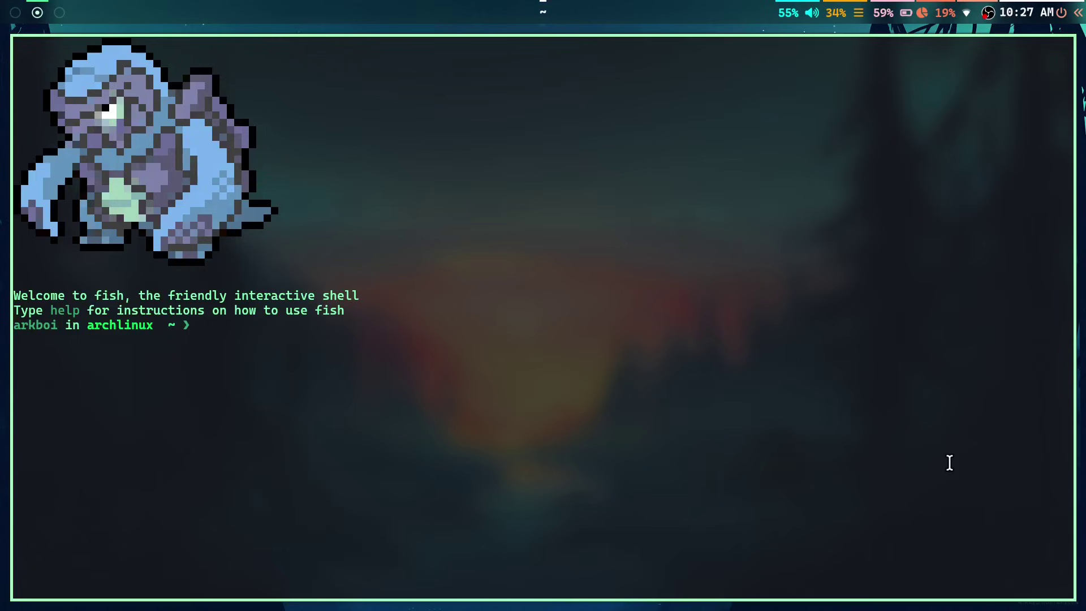
{"action": "type", "text": "p -S rofi-wayland"}
{"action": "key", "text": "Return"}
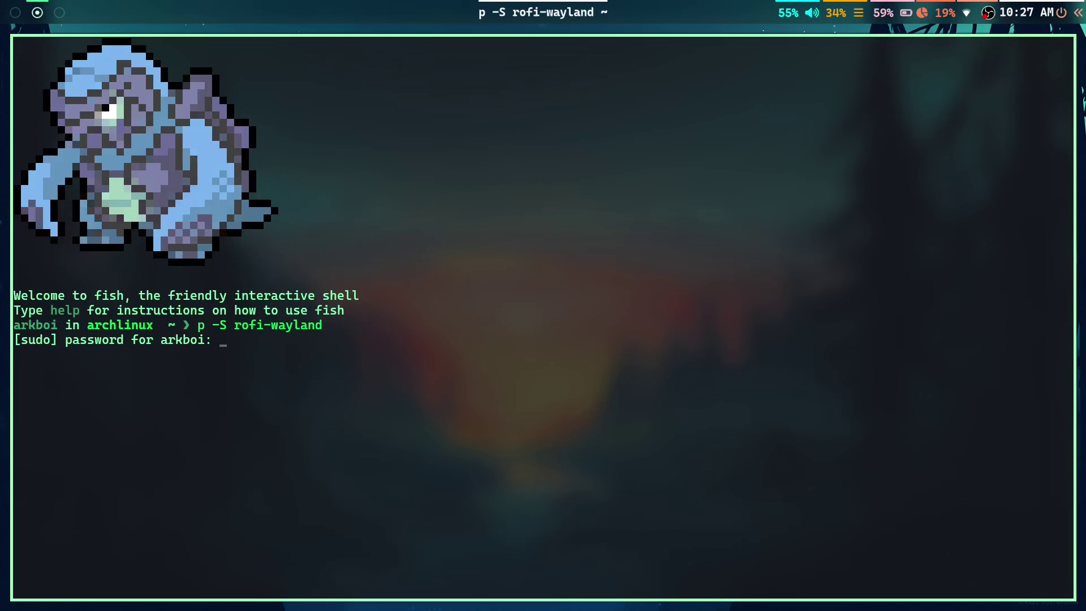
{"action": "key", "text": "Return"}
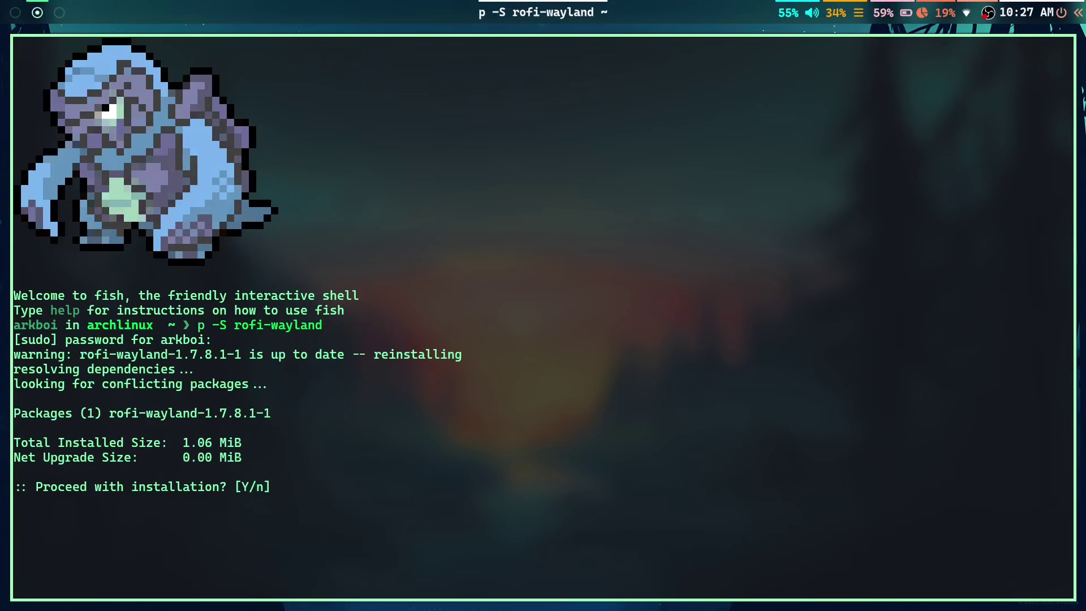
{"action": "type", "text": "Y"}
{"action": "key", "text": "Return"}
Dismiss the launcher and switch to workspace 1 with the browser
{"action": "key", "text": "super+d"}
{"action": "key", "text": "Escape"}
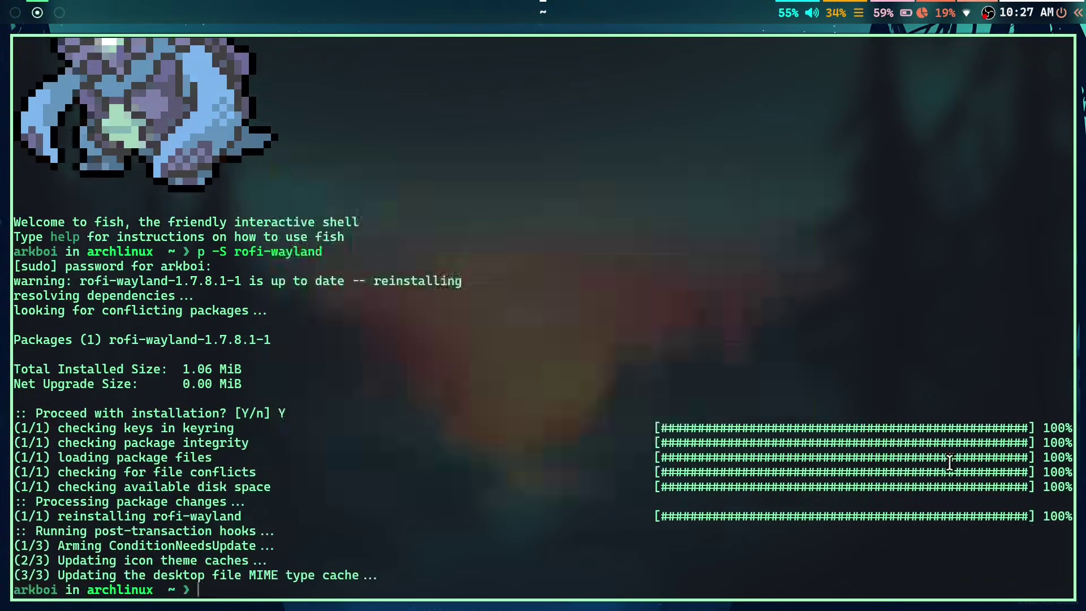
{"action": "key", "text": "super+1"}
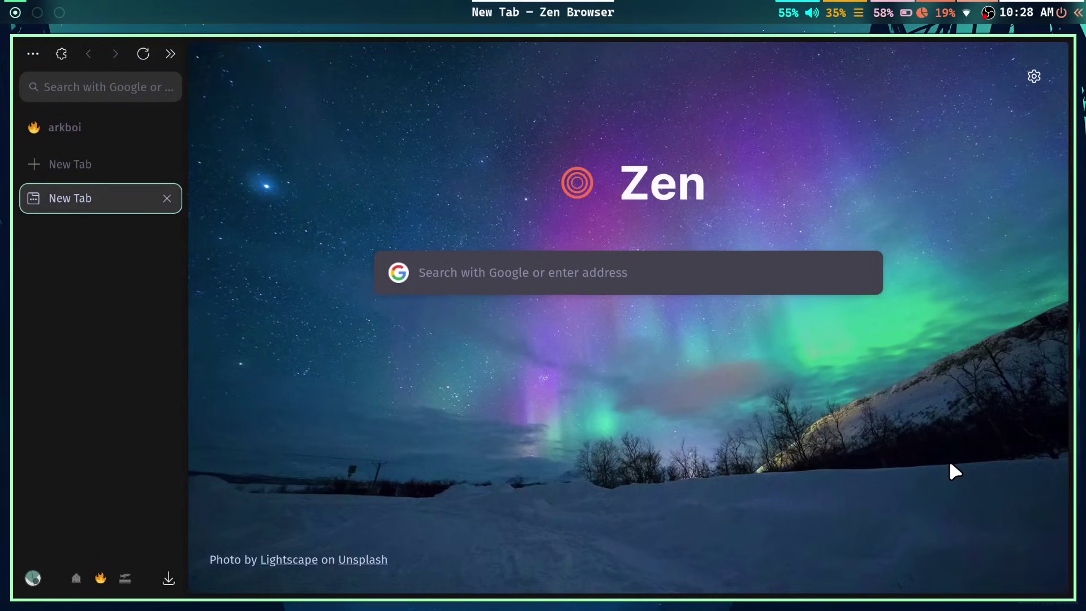
Search 'rofi wayland github', open the in0ni/rofi-wayland GitHub page, then return to workspace 2
{"action": "type", "text": "ro"}
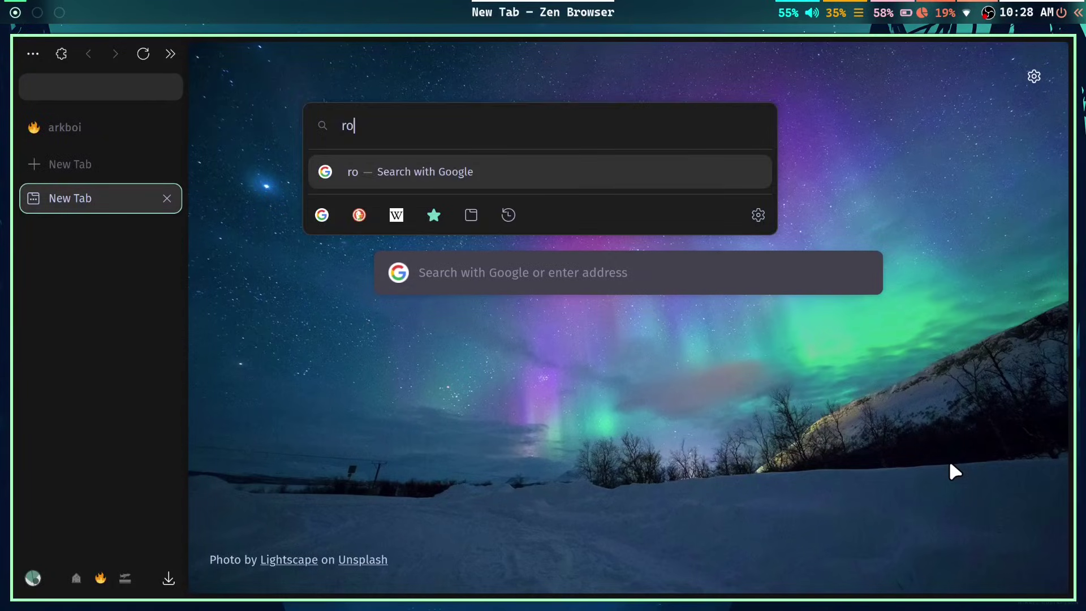
{"action": "type", "text": "fi wayland github"}
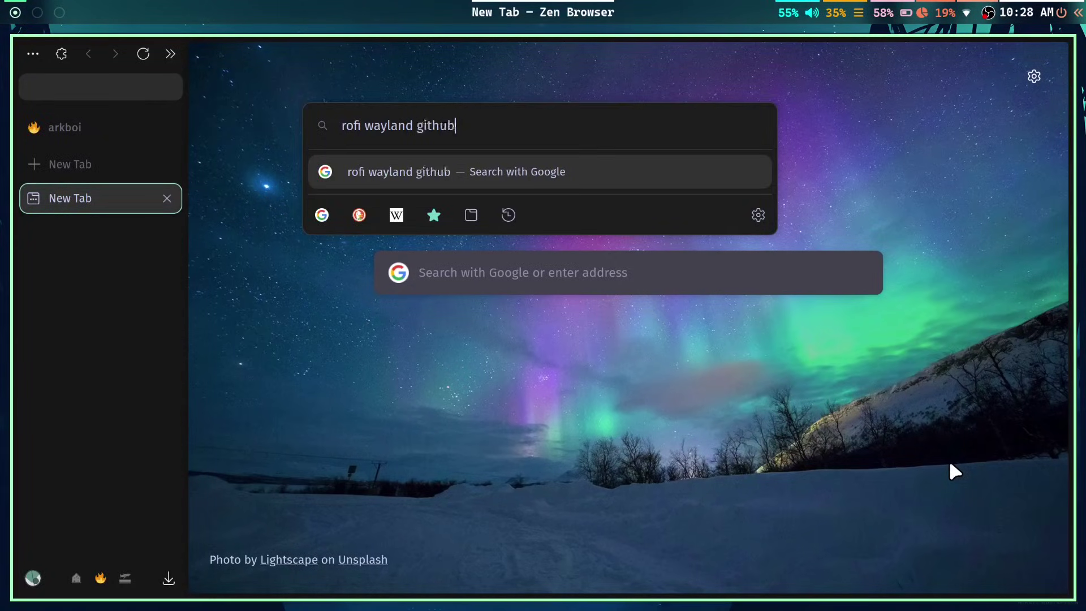
{"action": "key", "text": "Return"}
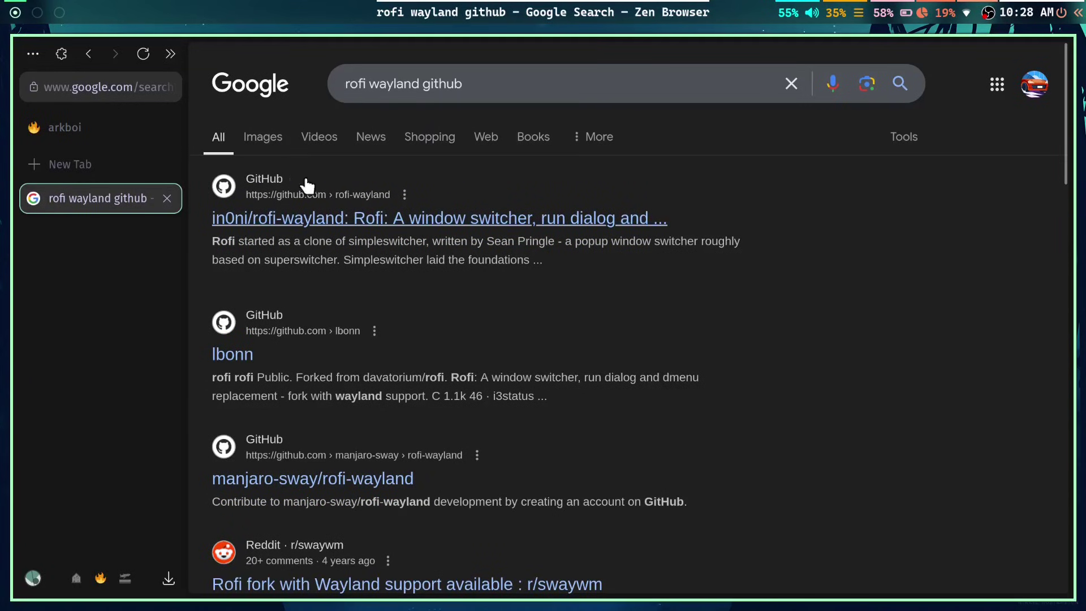
{"action": "left_click", "coordinate": [475, 218]}
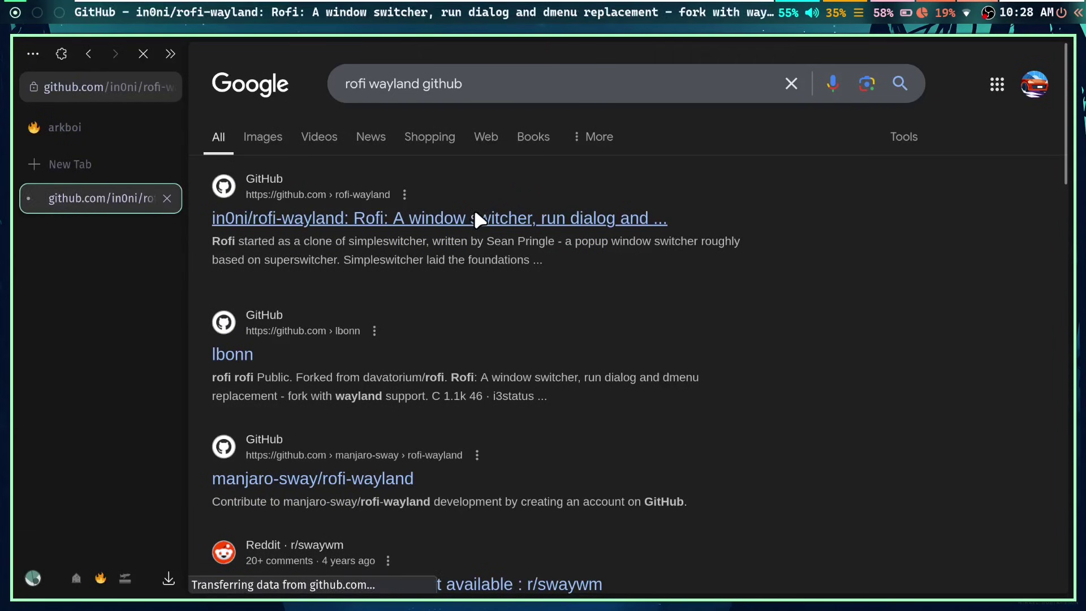
{"action": "key", "text": "super+2"}
Enter the repos folder and abandon the half-typed git clone command
{"action": "type", "text": "cd repos"}
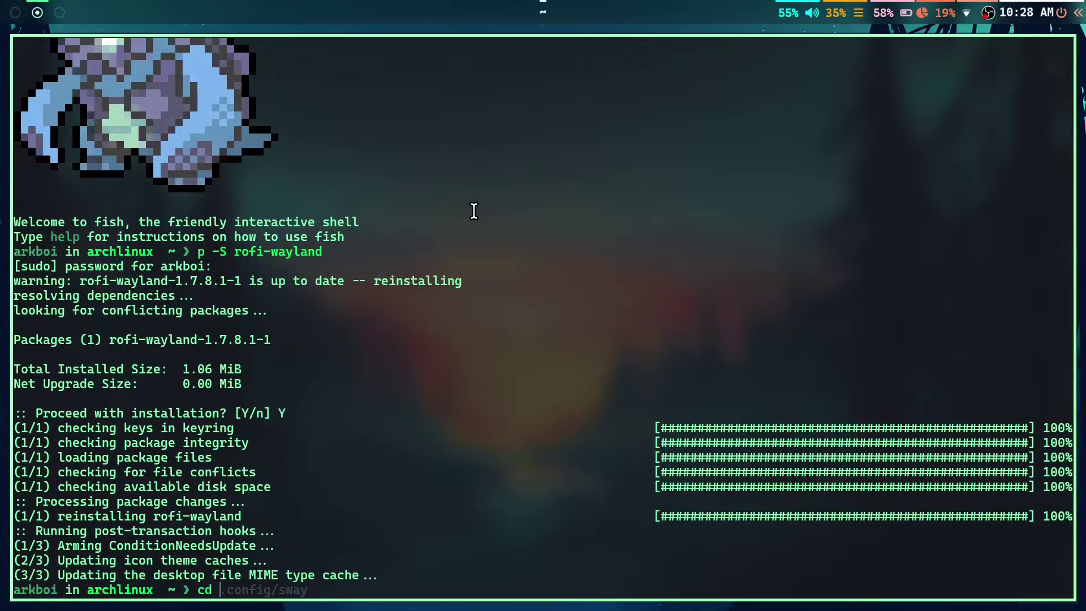
{"action": "key", "text": "Return"}
{"action": "type", "text": "git clon"}
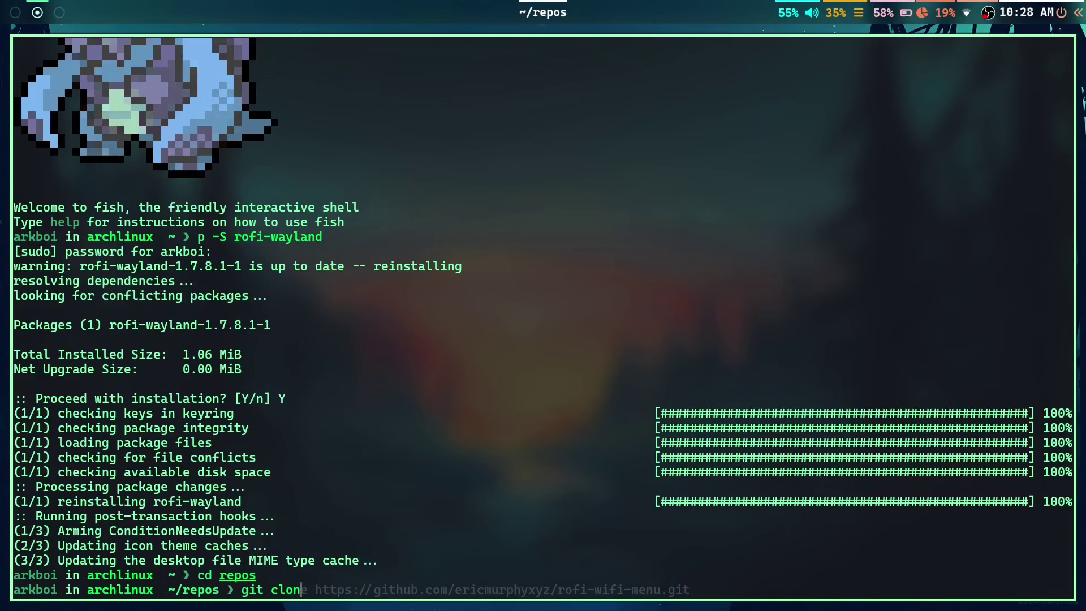
{"action": "key", "text": "ctrl+c"}
Open Rofi's app launcher with Super+D and scroll down through several pages of apps
{"action": "key", "text": "super+d"}
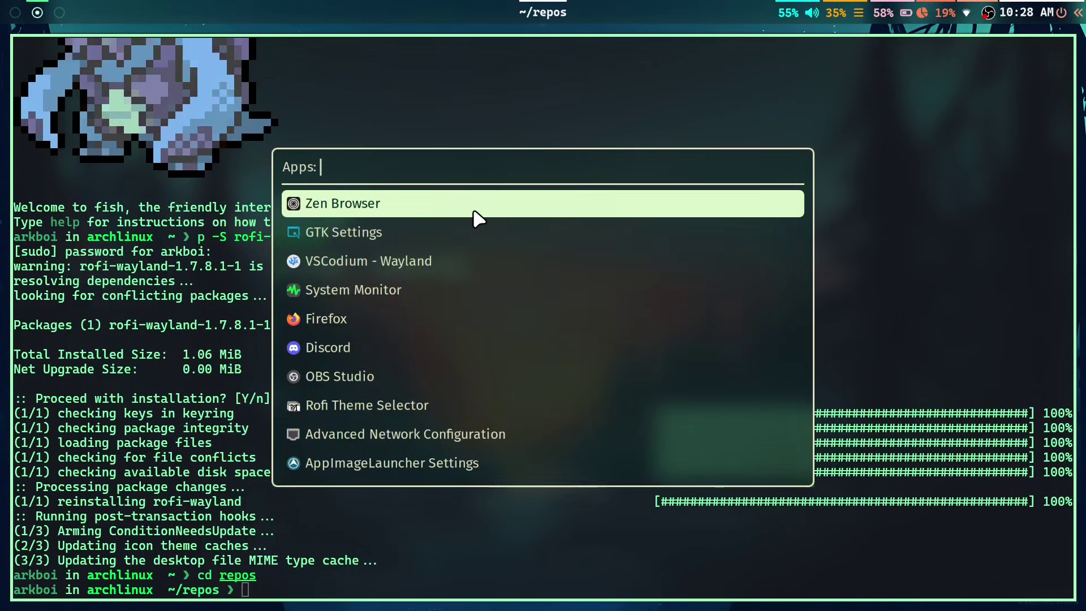
{"action": "key", "text": "Down"}
{"action": "key", "text": "Down"}
{"action": "key", "text": "Down"}
{"action": "key", "text": "Down"}
{"action": "key", "text": "Down"}
{"action": "key", "text": "Down"}
{"action": "key", "text": "Down"}
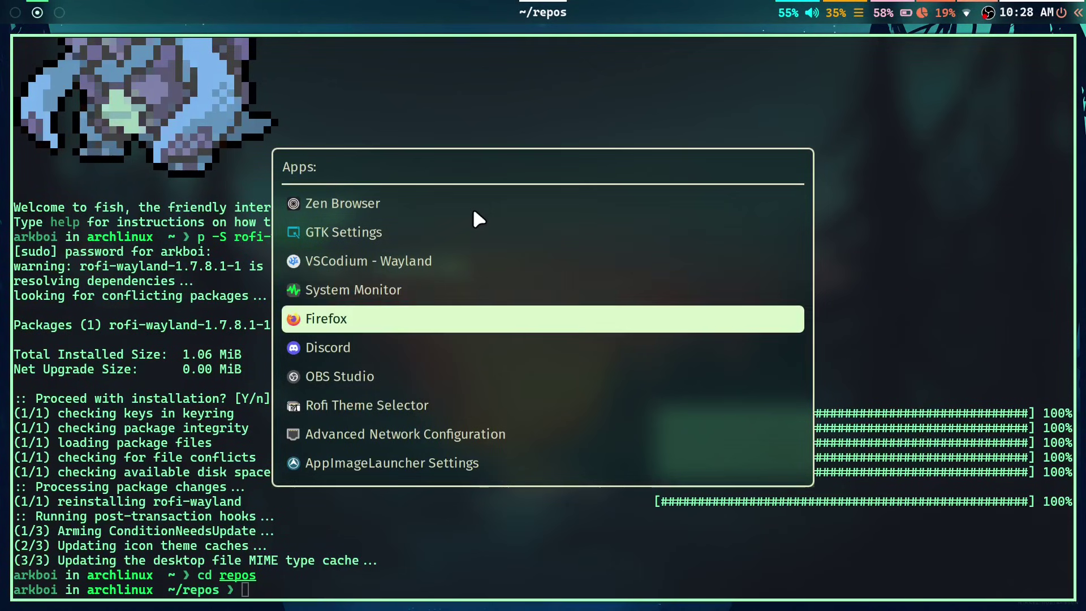
{"action": "key", "text": "Down"}
{"action": "key", "text": "Down"}
{"action": "key", "text": "Down"}
{"action": "key", "text": "Down"}
{"action": "key", "text": "Down"}
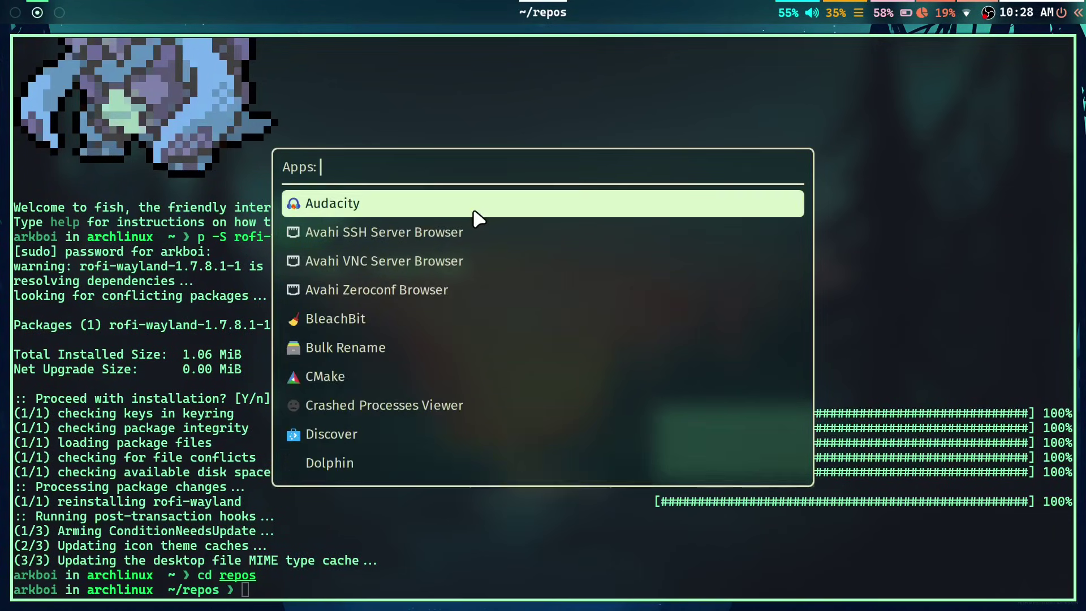
{"action": "key", "text": "Down"}
{"action": "key", "text": "Down"}
{"action": "key", "text": "Down"}
{"action": "key", "text": "Down"}
{"action": "key", "text": "Down"}
{"action": "key", "text": "Down"}
{"action": "key", "text": "Down"}
{"action": "key", "text": "Down"}
{"action": "key", "text": "Down"}
{"action": "key", "text": "Down"}
{"action": "key", "text": "Down"}
{"action": "key", "text": "Down"}
{"action": "key", "text": "Down"}
{"action": "key", "text": "Down"}
{"action": "key", "text": "Down"}
{"action": "key", "text": "Down"}
{"action": "key", "text": "Down"}
{"action": "key", "text": "Down"}
{"action": "key", "text": "Down"}
{"action": "key", "text": "Down"}
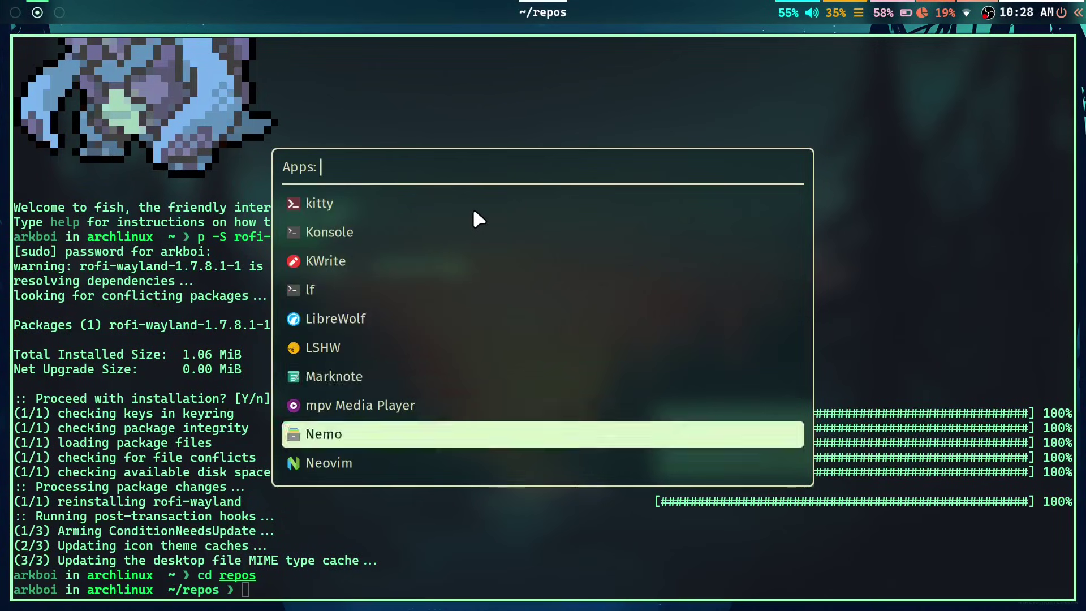
{"action": "key", "text": "Down"}
{"action": "key", "text": "Down"}
{"action": "key", "text": "Down"}
{"action": "key", "text": "Down"}
{"action": "key", "text": "Down"}
{"action": "key", "text": "Down"}
{"action": "key", "text": "Down"}
{"action": "key", "text": "Down"}
{"action": "key", "text": "Down"}
{"action": "key", "text": "Down"}
{"action": "key", "text": "Down"}
{"action": "key", "text": "Down"}
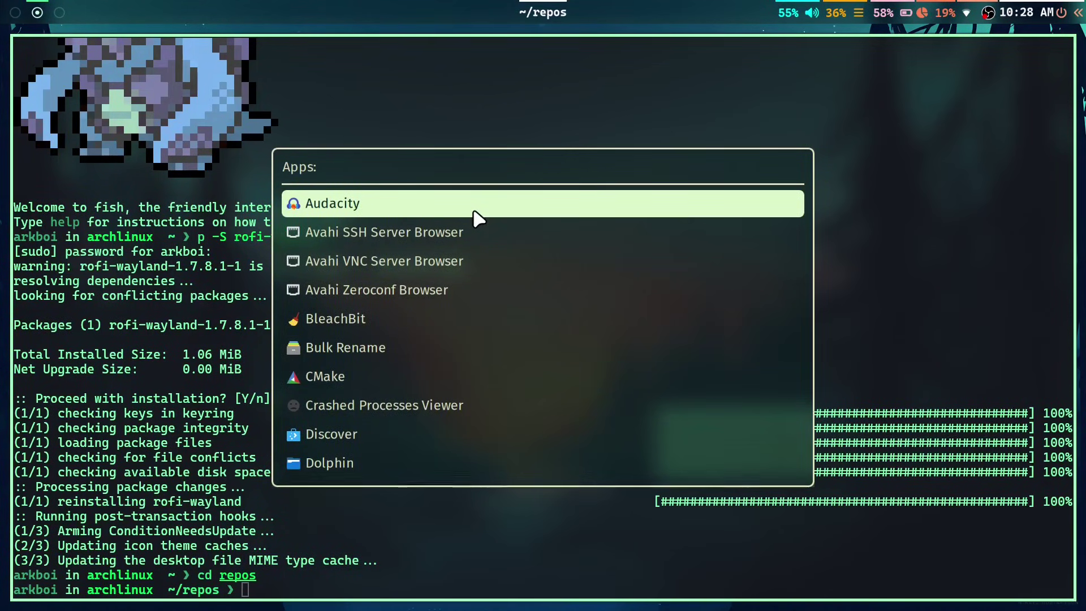
{"action": "key", "text": "Down"}
{"action": "key", "text": "Down"}
{"action": "key", "text": "Down"}
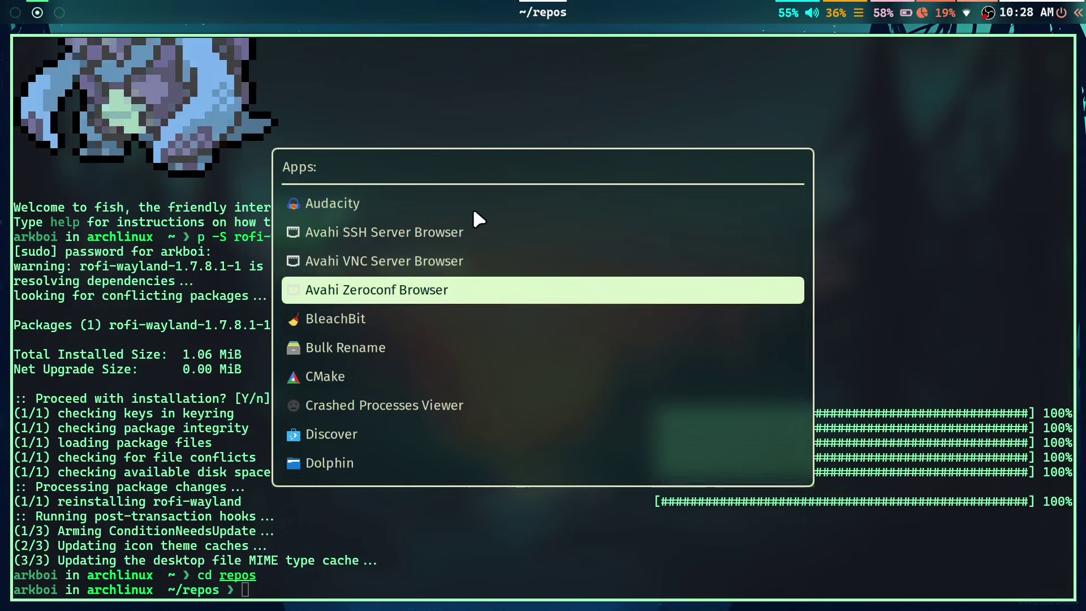
Close the Rofi launcher and go back to the home folder with cd .
{"action": "key", "text": "Escape"}
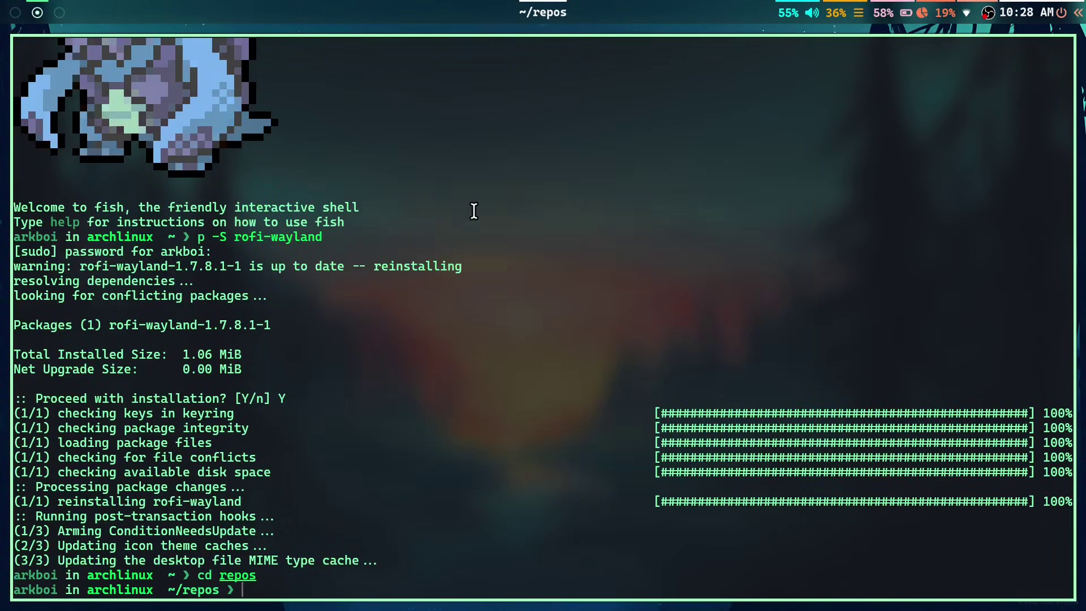
{"action": "type", "text": "cd .."}
{"action": "key", "text": "Return"}
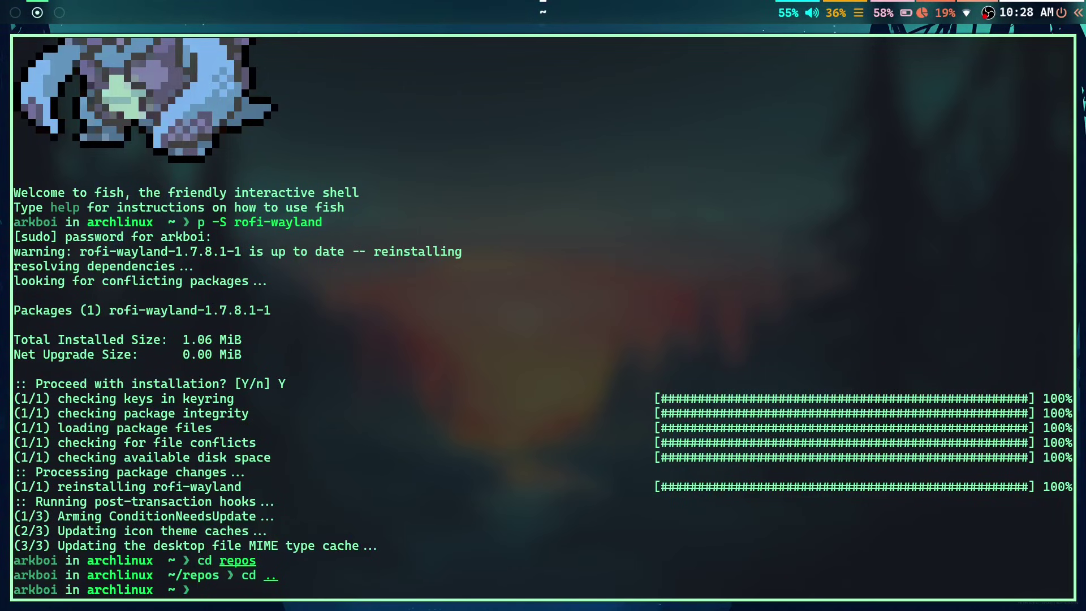
Launch Wofi's drun menu styled with wofi-themes/themes/starter.css
{"action": "type", "text": "wofi 0"}
{"action": "key", "text": "BackSpace"}
{"action": "type", "text": "-s"}
{"action": "key", "text": "Right"}
{"action": "key", "text": "Return"}
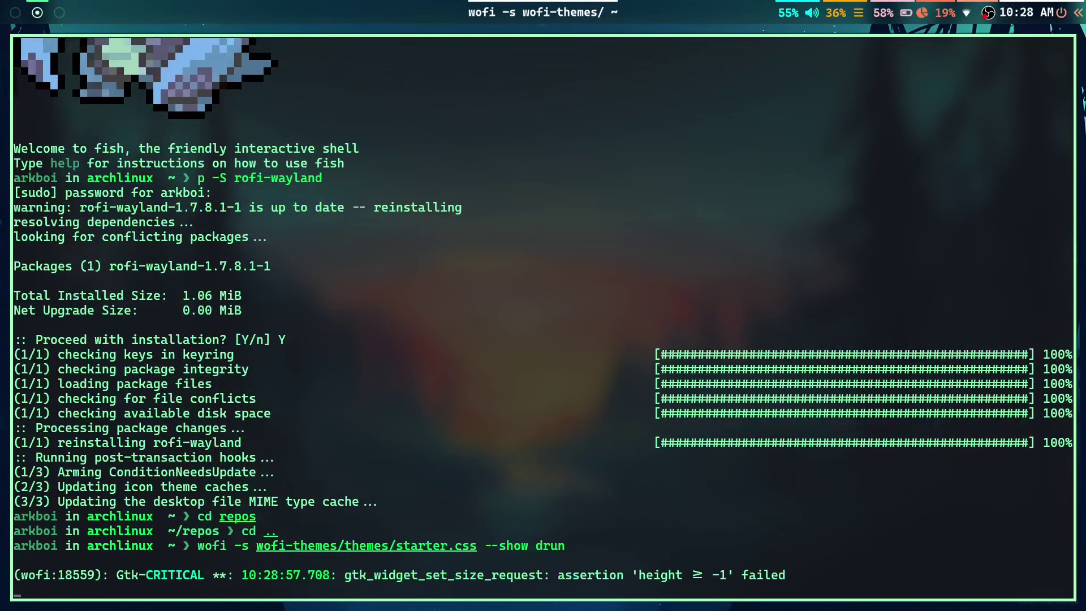
Browse the themed list past GPU Screen Recorder, LibreWolf and Whatsapp, then close it
{"action": "key", "text": "Down"}
{"action": "key", "text": "Down"}
{"action": "key", "text": "Down"}
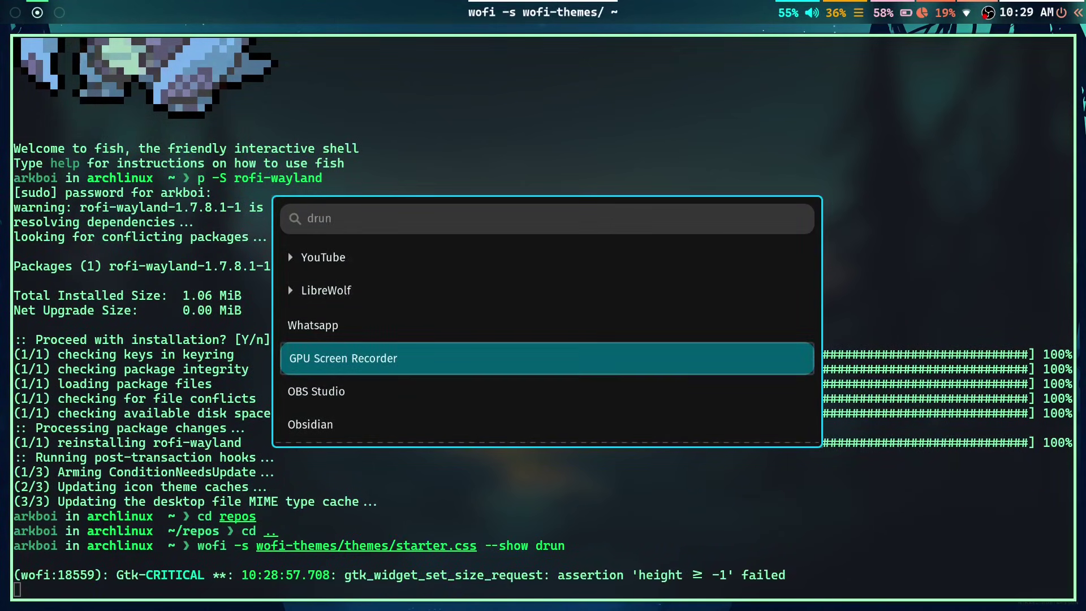
{"action": "key", "text": "Up"}
{"action": "key", "text": "Up"}
{"action": "key", "text": "Up"}
{"action": "key", "text": "Down"}
{"action": "key", "text": "Down"}
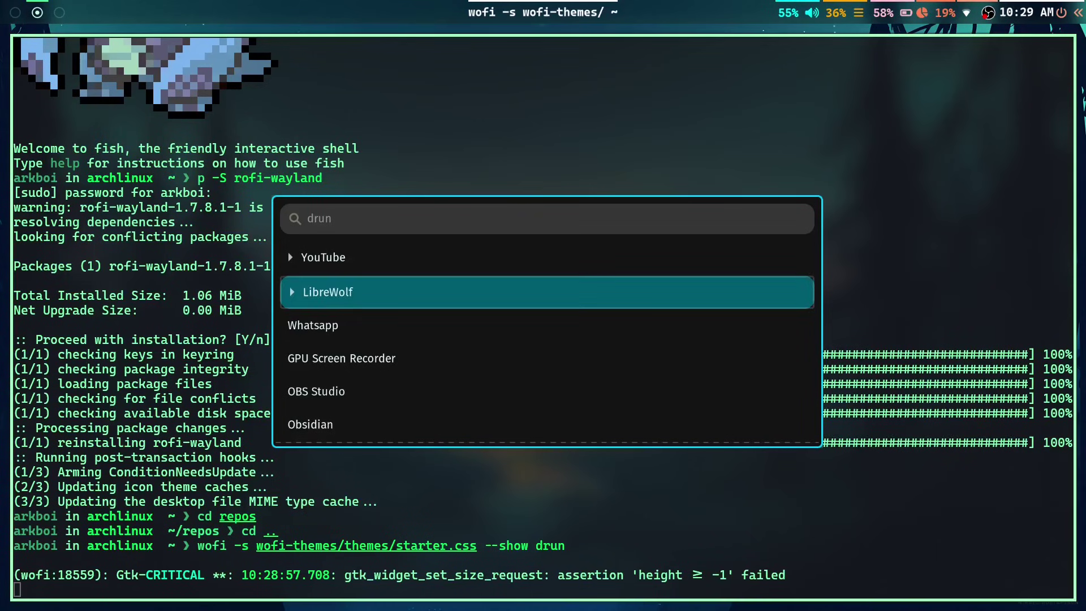
{"action": "key", "text": "Down"}
{"action": "key", "text": "Down"}
{"action": "key", "text": "Down"}
{"action": "key", "text": "Down"}
{"action": "key", "text": "Down"}
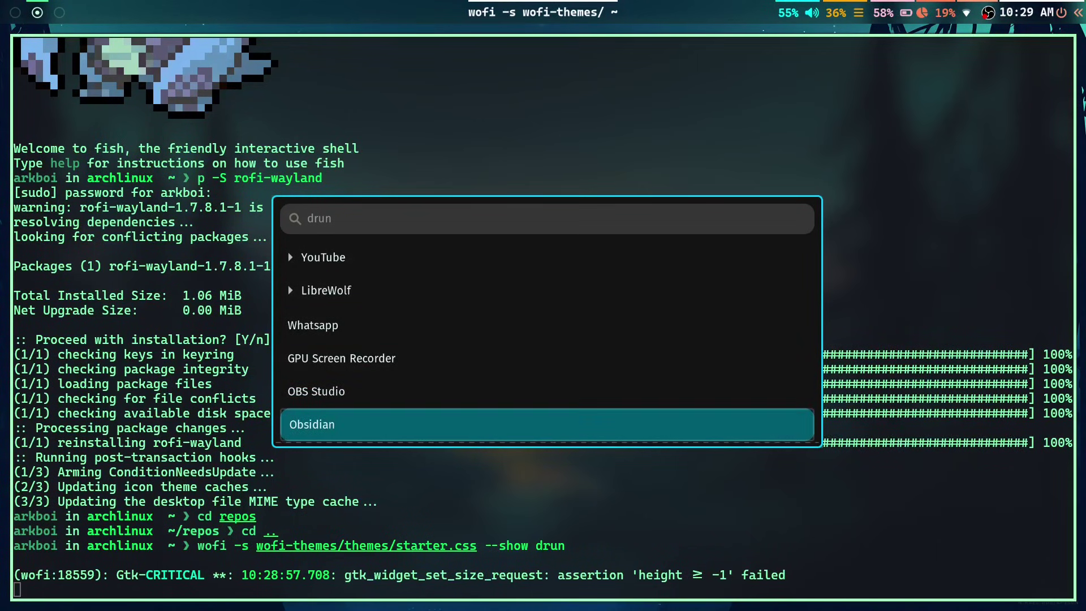
{"action": "key", "text": "Down"}
{"action": "key", "text": "Down"}
{"action": "key", "text": "Down"}
{"action": "key", "text": "Escape"}
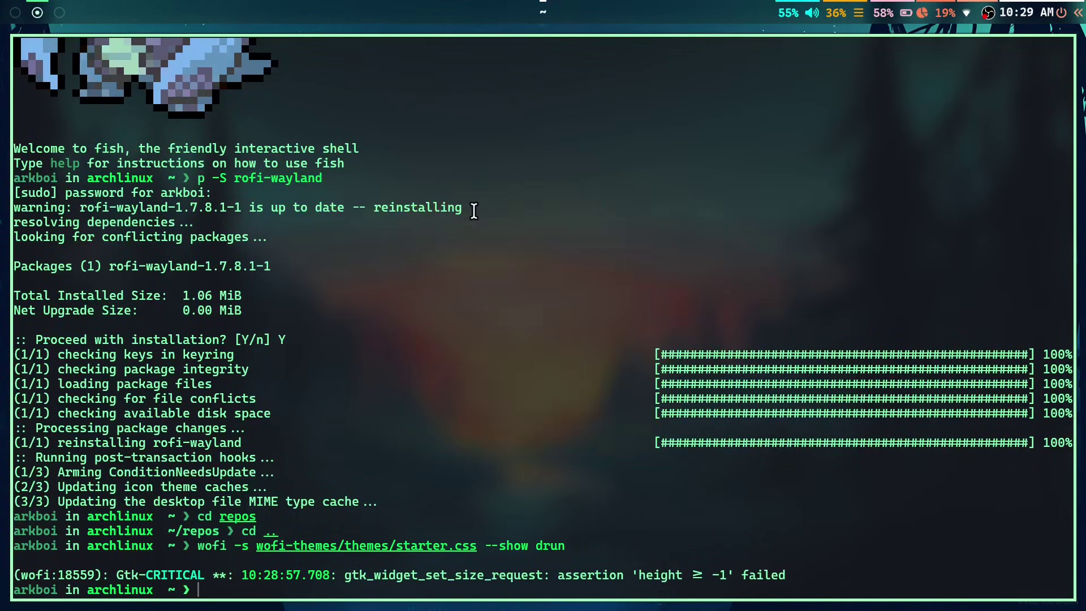
Open Rofi, switch to Run mode and scroll its command list before closing it
{"action": "key", "text": "super+d"}
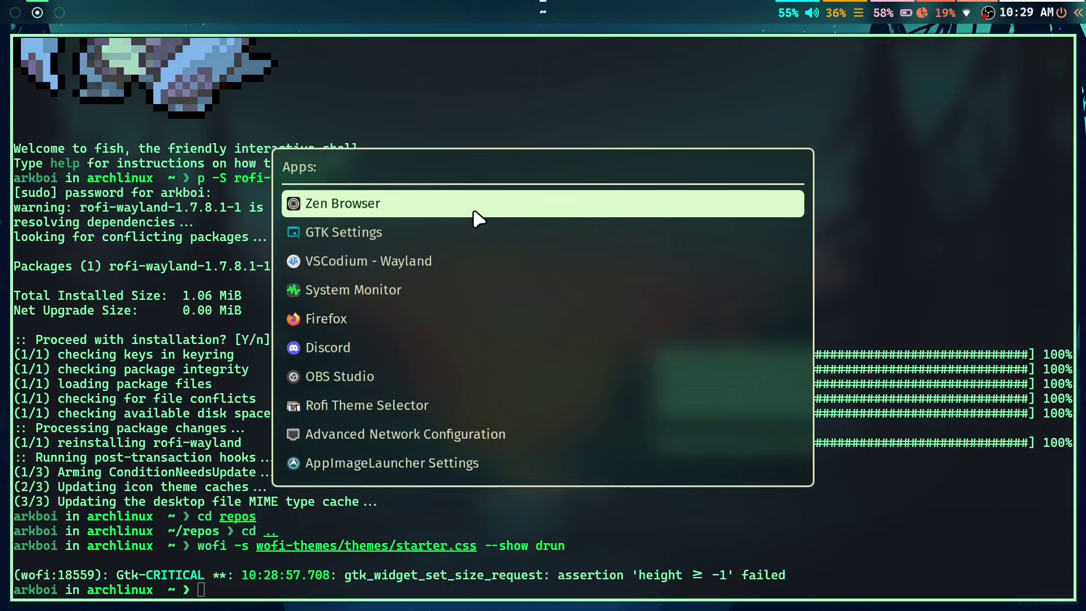
{"action": "key", "text": "ctrl+Tab"}
{"action": "key", "text": "Down"}
{"action": "key", "text": "Down"}
{"action": "key", "text": "Down"}
{"action": "key", "text": "Down"}
{"action": "key", "text": "Down"}
{"action": "key", "text": "Down"}
{"action": "key", "text": "Down"}
{"action": "key", "text": "Down"}
{"action": "key", "text": "Down"}
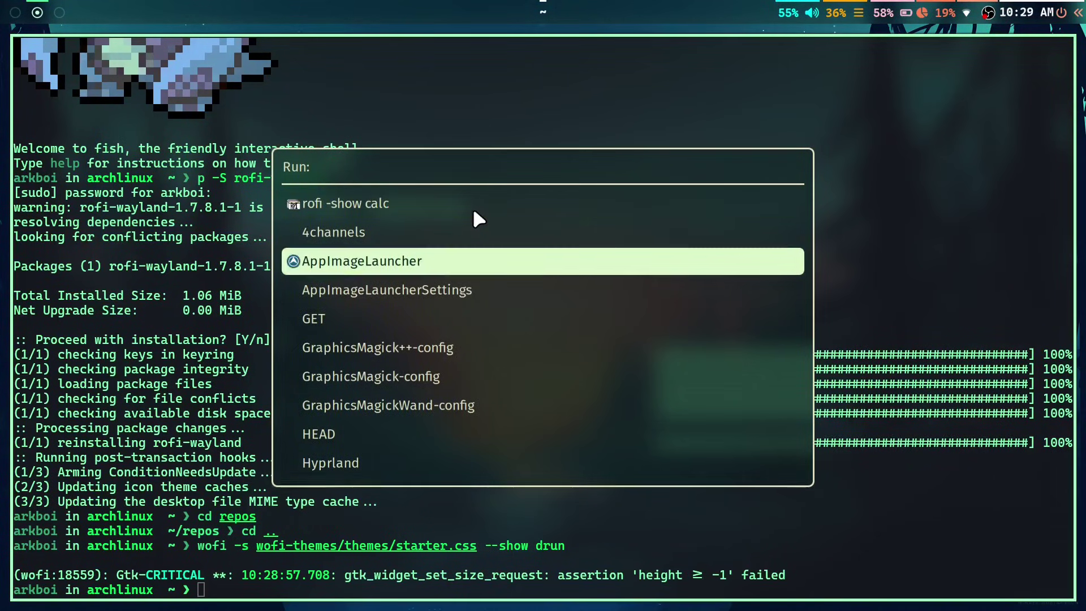
{"action": "key", "text": "Down"}
{"action": "key", "text": "Down"}
{"action": "key", "text": "Down"}
{"action": "key", "text": "Down"}
{"action": "key", "text": "Down"}
{"action": "key", "text": "Down"}
{"action": "key", "text": "Down"}
{"action": "key", "text": "Down"}
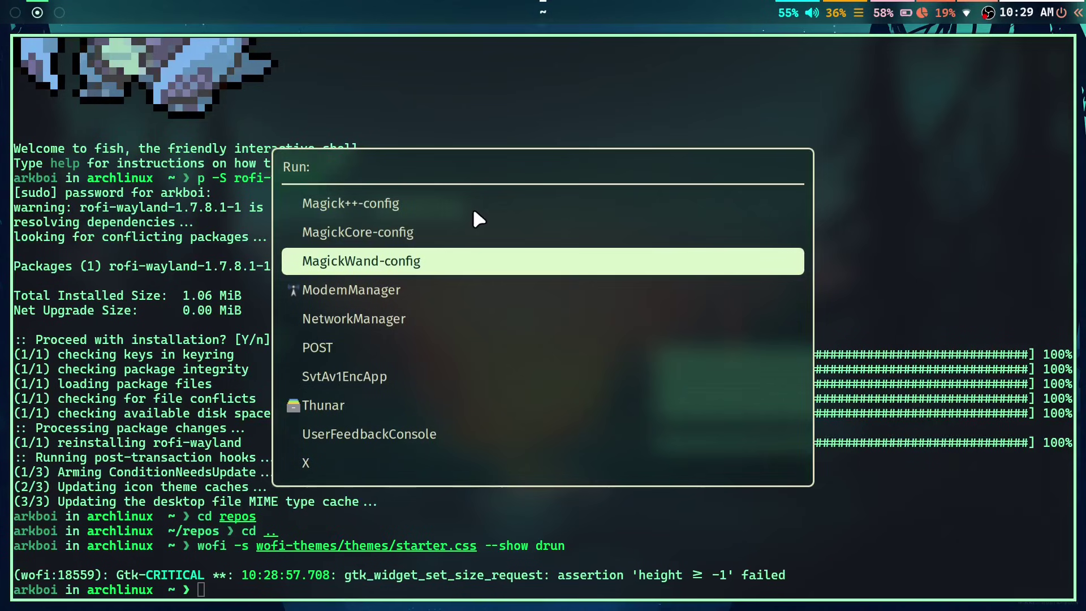
{"action": "key", "text": "Escape"}
Open Rofi's window list, browsing kitty and OBS, and switch focus to the Zen browser
{"action": "key", "text": "alt+Tab"}
{"action": "key", "text": "Down"}
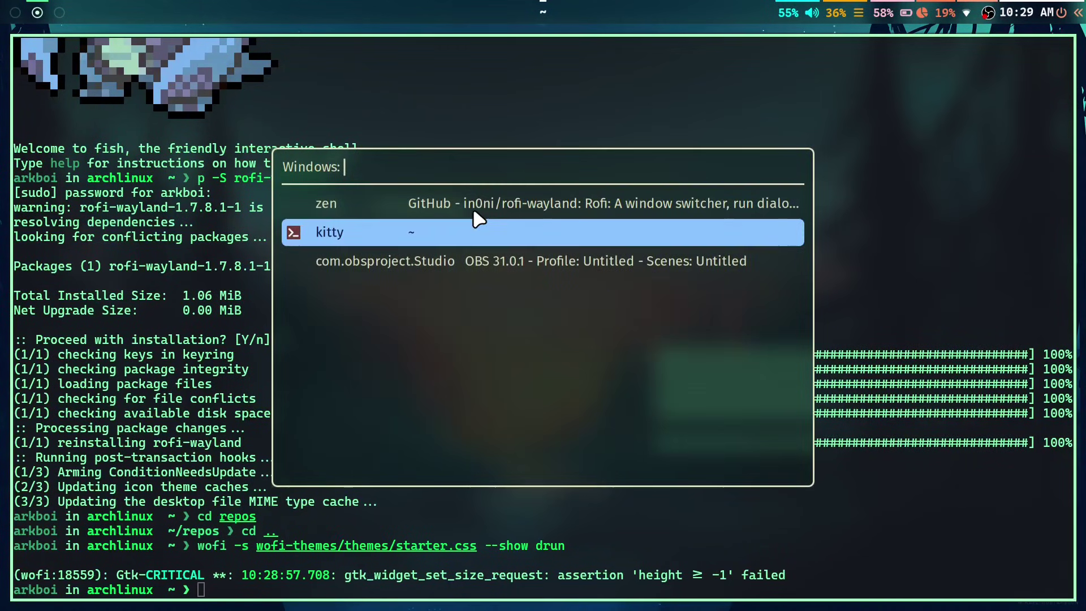
{"action": "key", "text": "Down"}
{"action": "key", "text": "Up"}
{"action": "key", "text": "Up"}
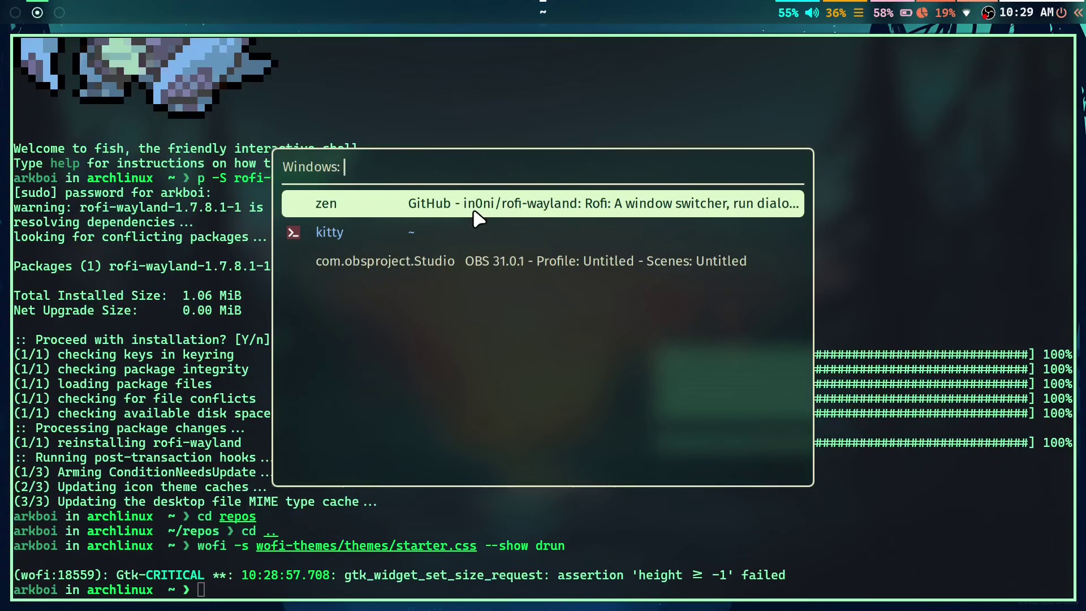
{"action": "key", "text": "Return"}
Refocus the terminal and show an empty rofi -dmenu prompt, then close it
{"action": "key", "text": "super+Right"}
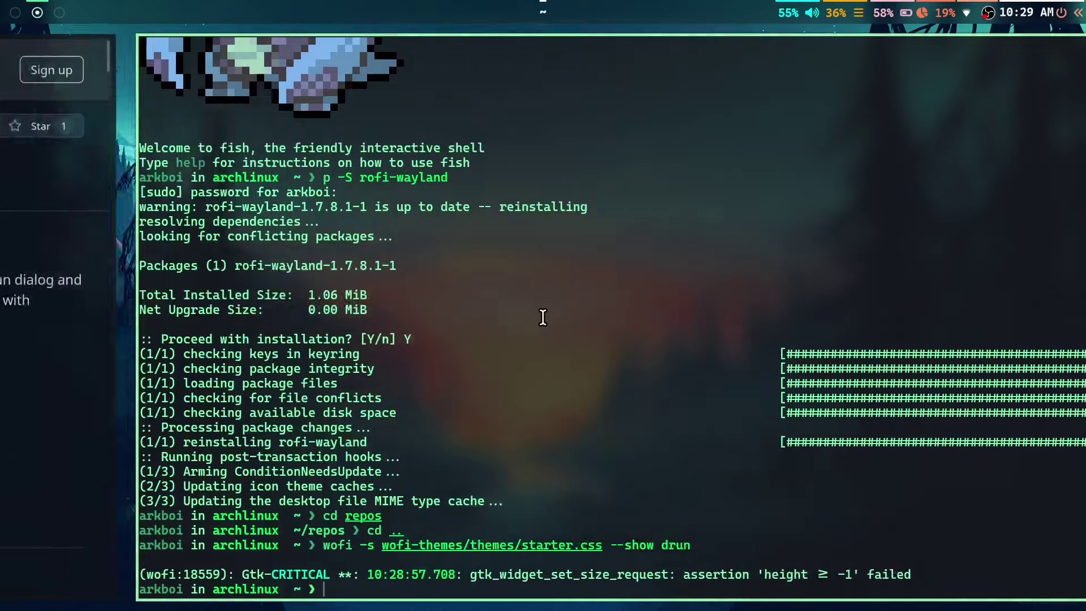
{"action": "type", "text": "rof"}
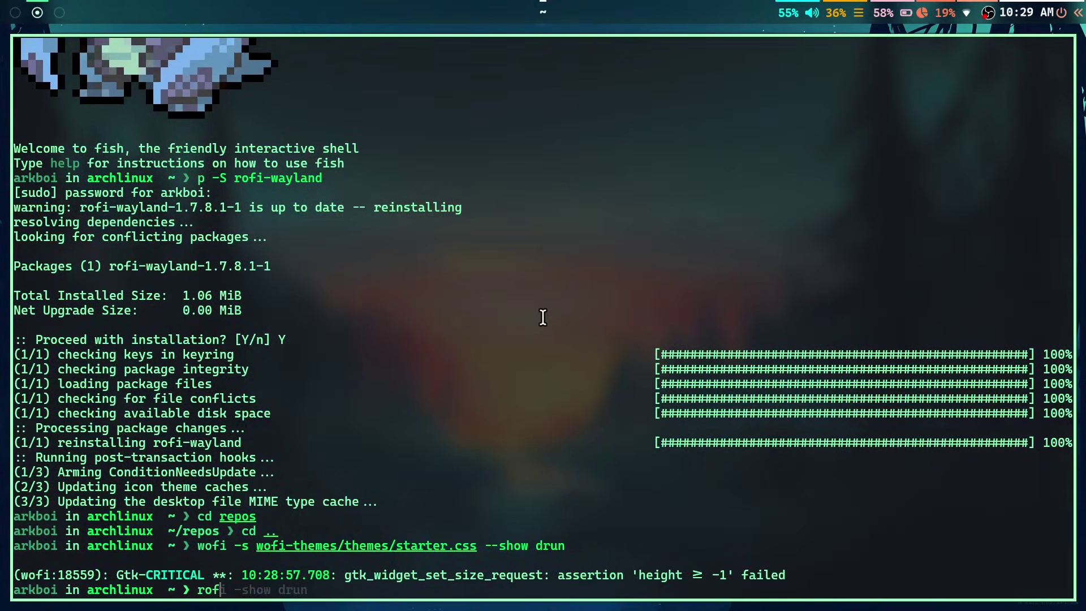
{"action": "type", "text": "i -dm"}
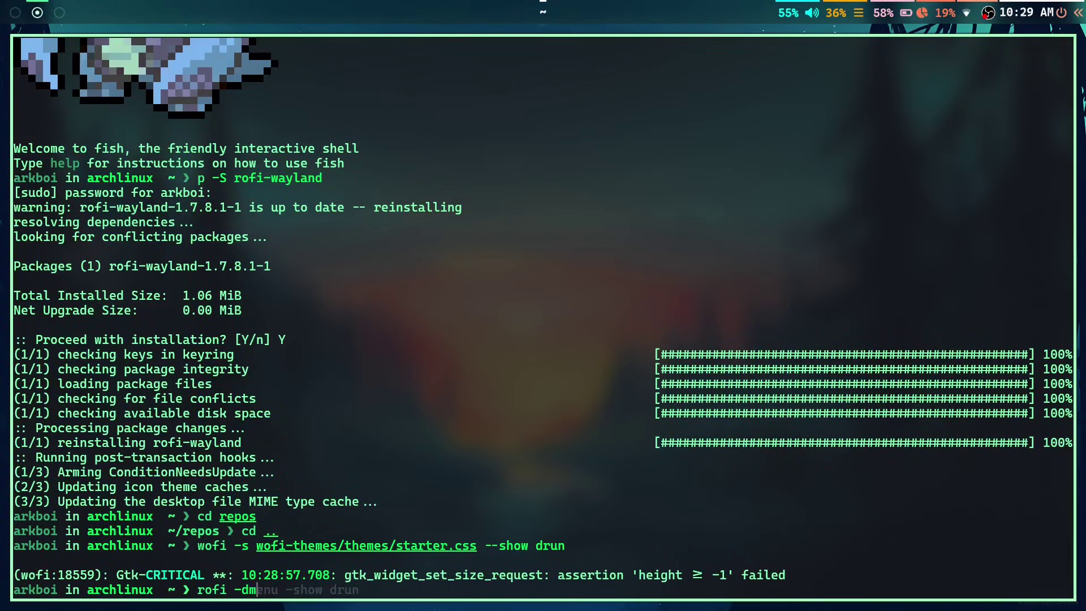
{"action": "type", "text": "enu"}
{"action": "key", "text": "Return"}
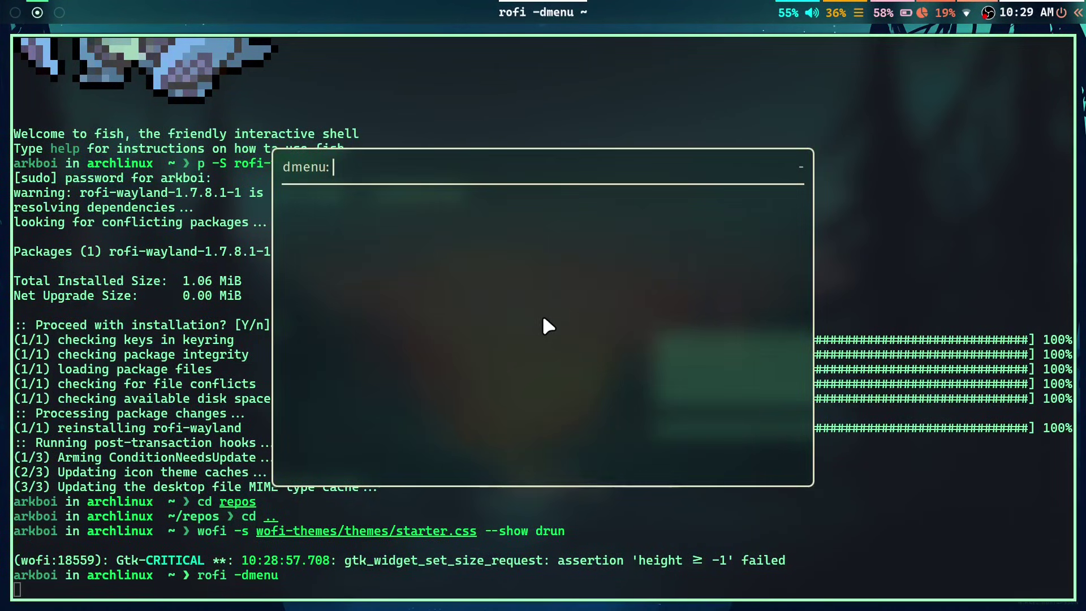
{"action": "key", "text": "Escape"}
Pipe ls into rofi -dmenu, scroll to pokedex.txt, and close without choosing anything
{"action": "type", "text": "ls | "}
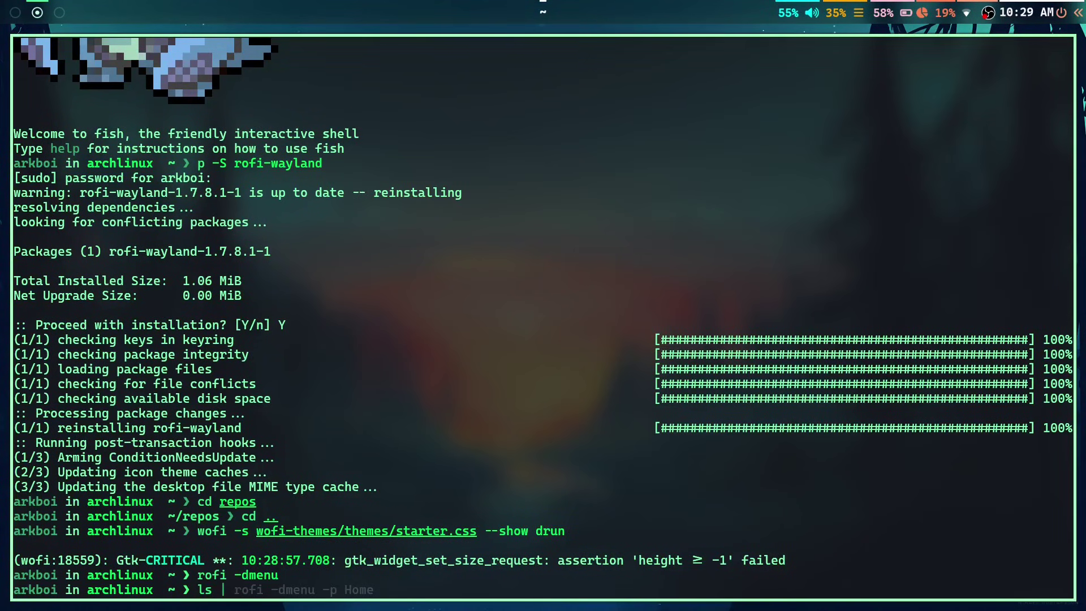
{"action": "type", "text": "rofi -dmenu"}
{"action": "key", "text": "Return"}
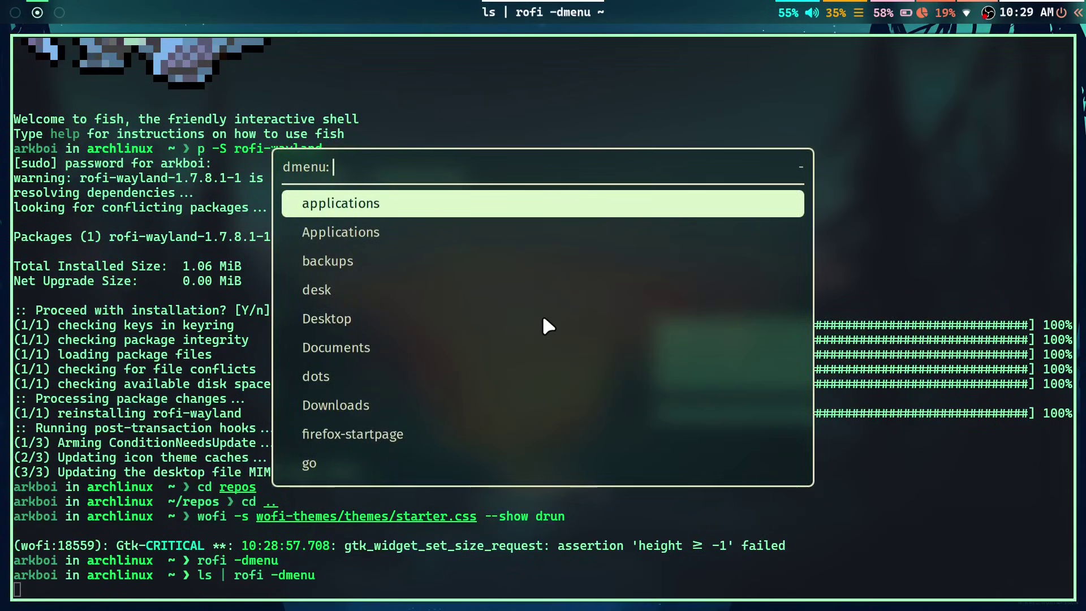
{"action": "key", "text": "Down"}
{"action": "key", "text": "Down"}
{"action": "key", "text": "Down"}
{"action": "key", "text": "Down"}
{"action": "key", "text": "Down"}
{"action": "key", "text": "Down"}
{"action": "key", "text": "Down"}
{"action": "key", "text": "Down"}
{"action": "key", "text": "Down"}
{"action": "key", "text": "Down"}
{"action": "key", "text": "Down"}
{"action": "key", "text": "Down"}
{"action": "key", "text": "Down"}
{"action": "key", "text": "Down"}
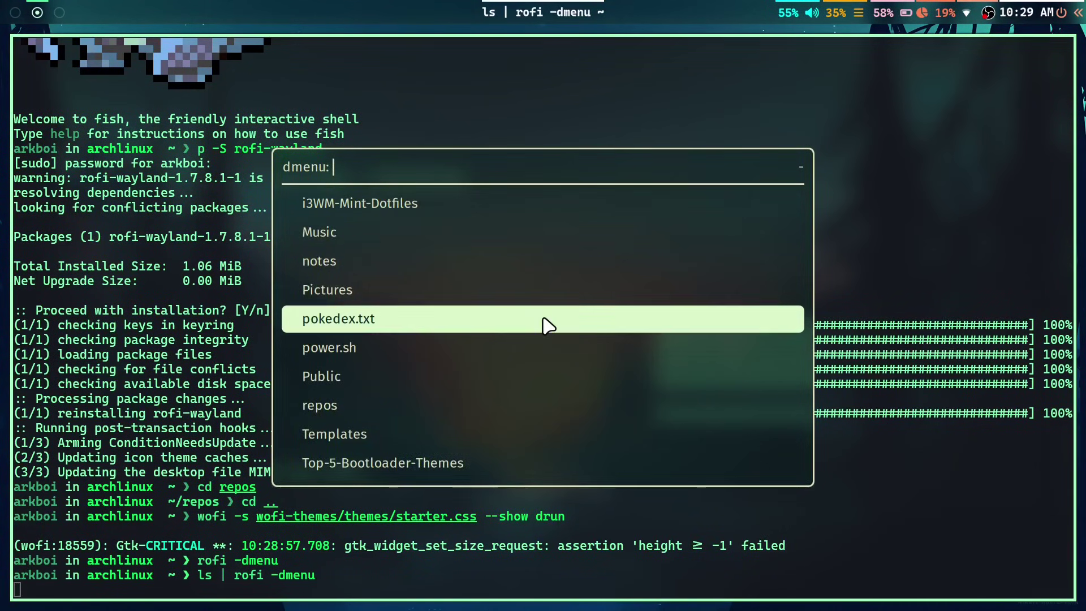
{"action": "key", "text": "Escape"}
{"action": "key", "text": "super+period"}
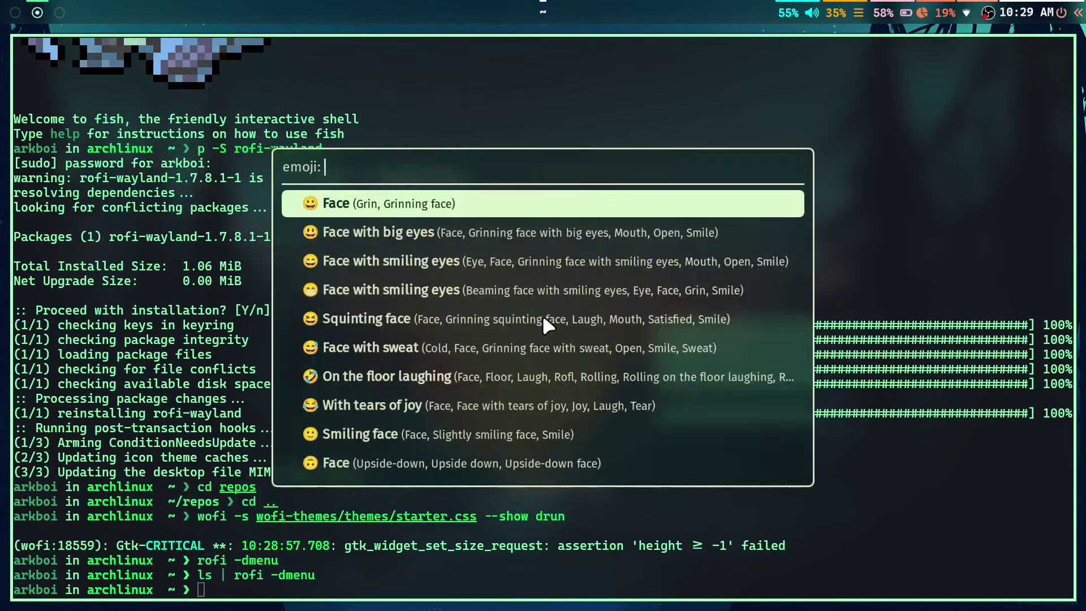
{"action": "key", "text": "Down"}
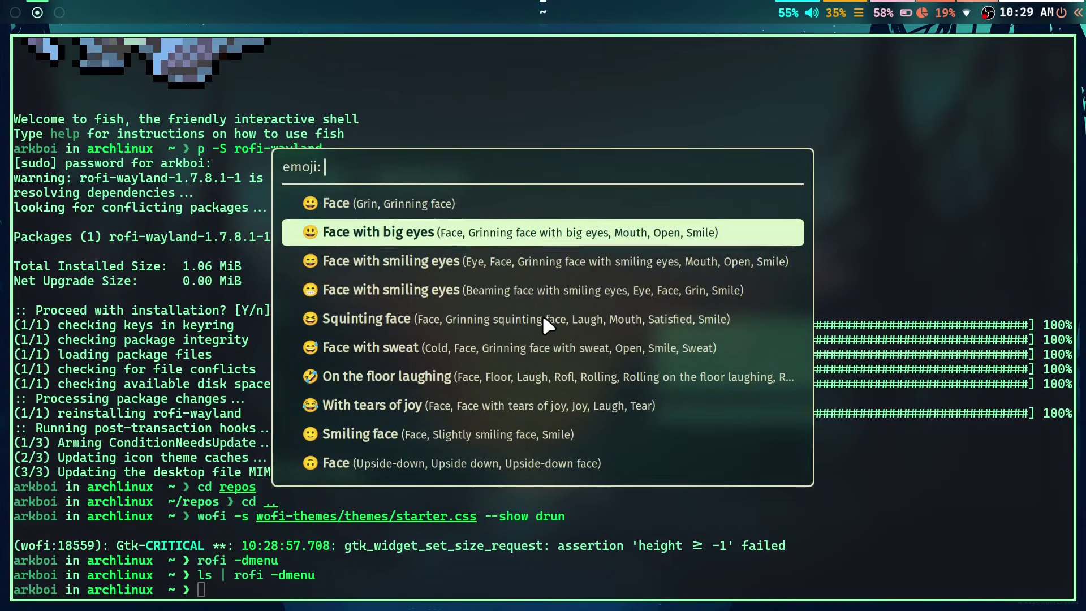
{"action": "key", "text": "Page_Down"}
{"action": "key", "text": "Page_Down"}
{"action": "key", "text": "Page_Down"}
{"action": "key", "text": "Page_Down"}
{"action": "key", "text": "Page_Down"}
{"action": "key", "text": "Page_Down"}
{"action": "key", "text": "Page_Down"}
{"action": "key", "text": "Page_Down"}
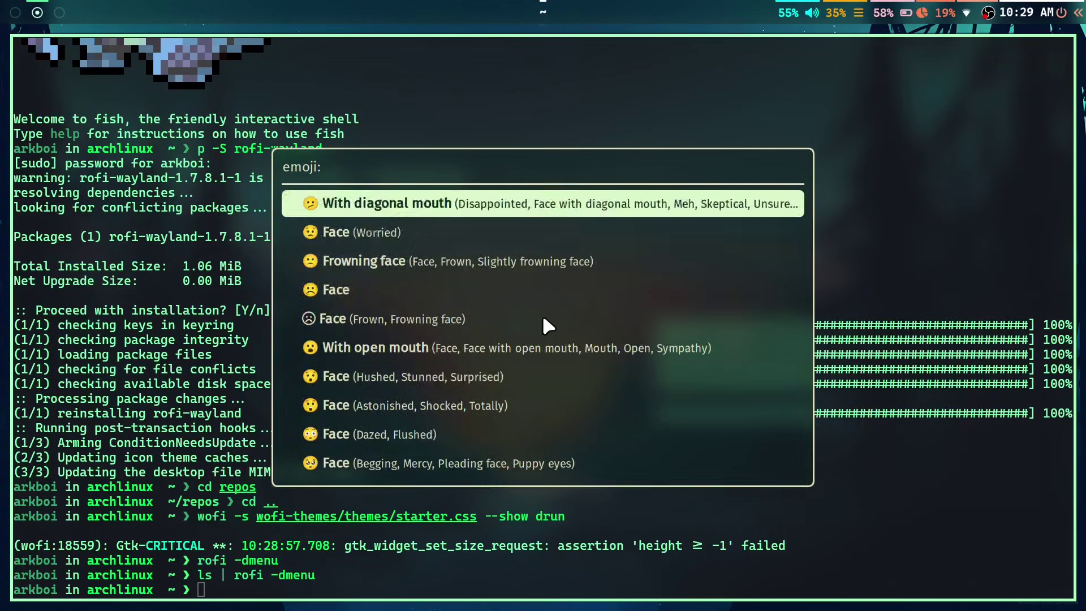
{"action": "key", "text": "Page_Down"}
{"action": "key", "text": "Page_Down"}
{"action": "key", "text": "Up"}
{"action": "key", "text": "Up"}
{"action": "key", "text": "Up"}
{"action": "key", "text": "Up"}
{"action": "key", "text": "Up"}
{"action": "key", "text": "Up"}
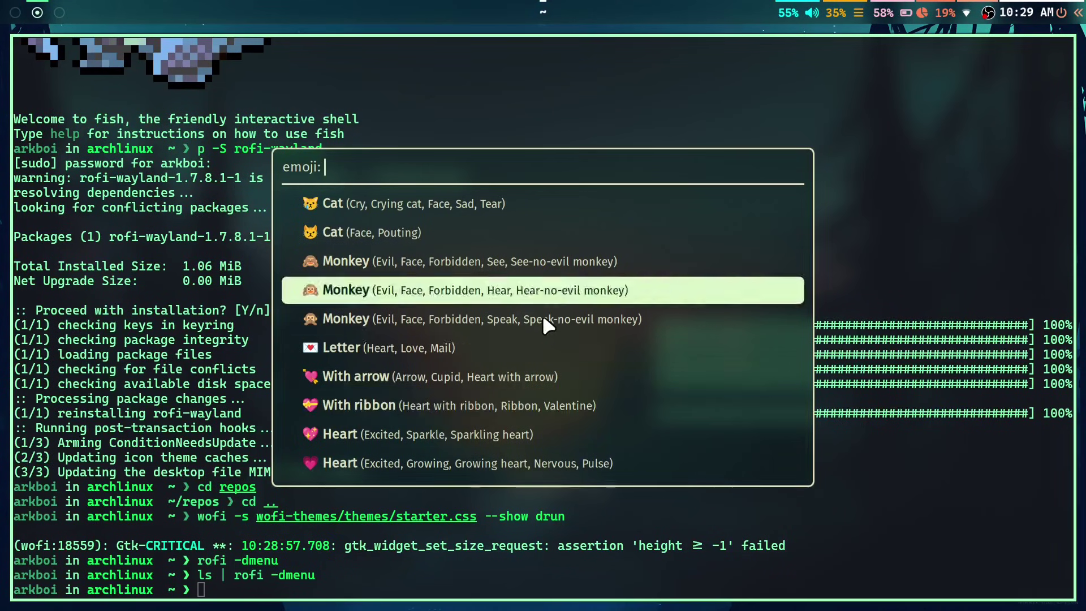
{"action": "key", "text": "Up"}
{"action": "key", "text": "Up"}
{"action": "key", "text": "Page_Up"}
{"action": "key", "text": "Page_Up"}
{"action": "key", "text": "Page_Up"}
{"action": "key", "text": "Page_Up"}
{"action": "key", "text": "Page_Up"}
{"action": "key", "text": "Page_Up"}
{"action": "key", "text": "Page_Up"}
{"action": "key", "text": "Page_Up"}
{"action": "key", "text": "Page_Up"}
{"action": "key", "text": "Page_Up"}
{"action": "key", "text": "Page_Up"}
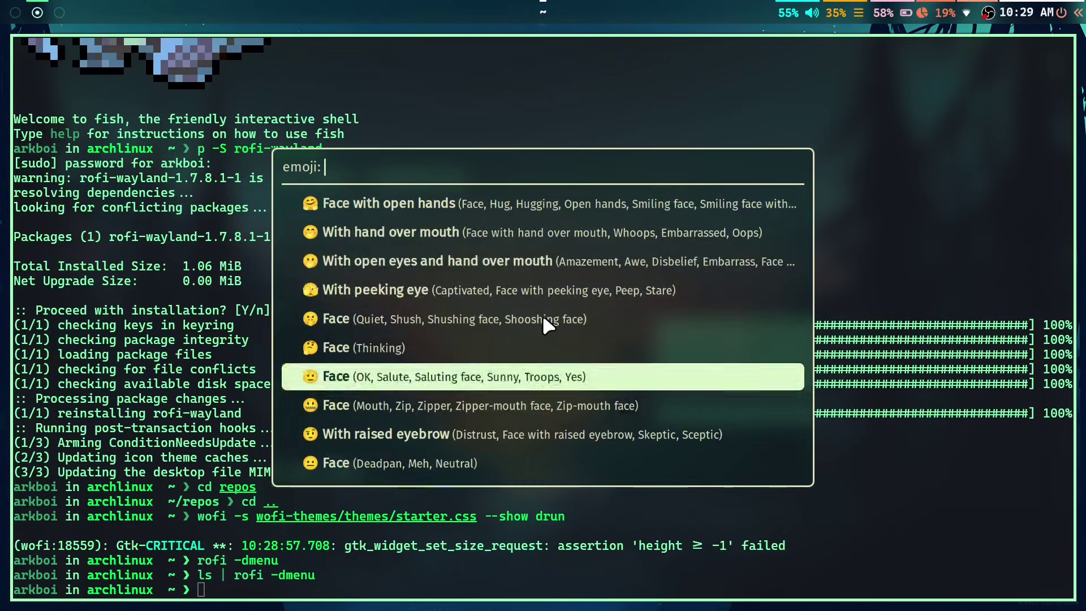
{"action": "key", "text": "Up"}
{"action": "key", "text": "Up"}
{"action": "key", "text": "Up"}
{"action": "key", "text": "Up"}
{"action": "key", "text": "Up"}
{"action": "key", "text": "Up"}
{"action": "key", "text": "Up"}
{"action": "key", "text": "Up"}
{"action": "key", "text": "Up"}
{"action": "key", "text": "Up"}
{"action": "key", "text": "Up"}
{"action": "key", "text": "Up"}
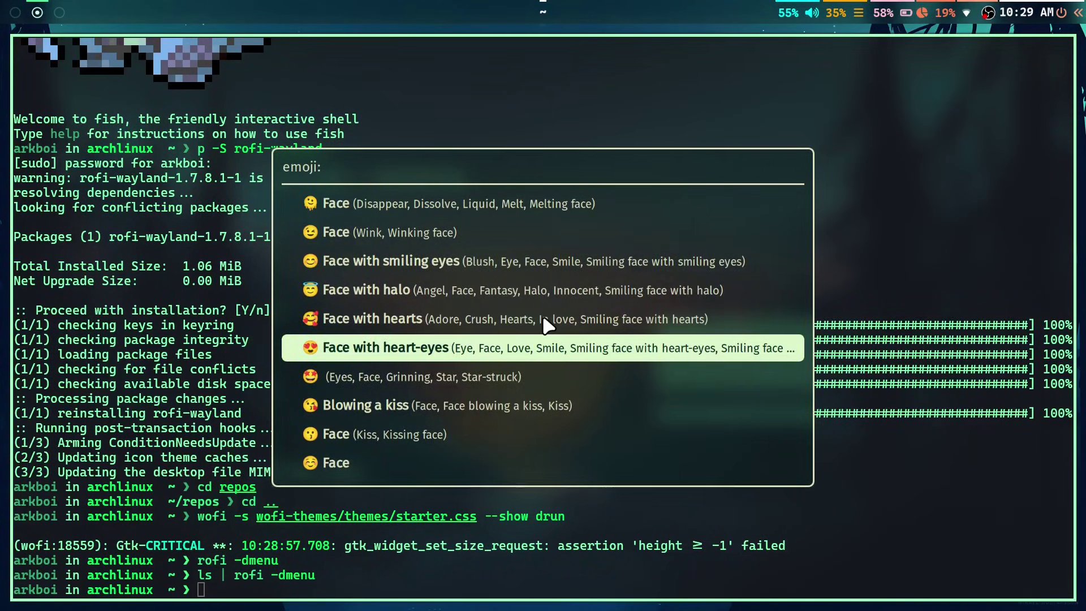
{"action": "key", "text": "Escape"}
Show rofi calc mode with its (12 × 76) / 21 history, close it and kitty, then open the app launcher
{"action": "type", "text": "rofi -s"}
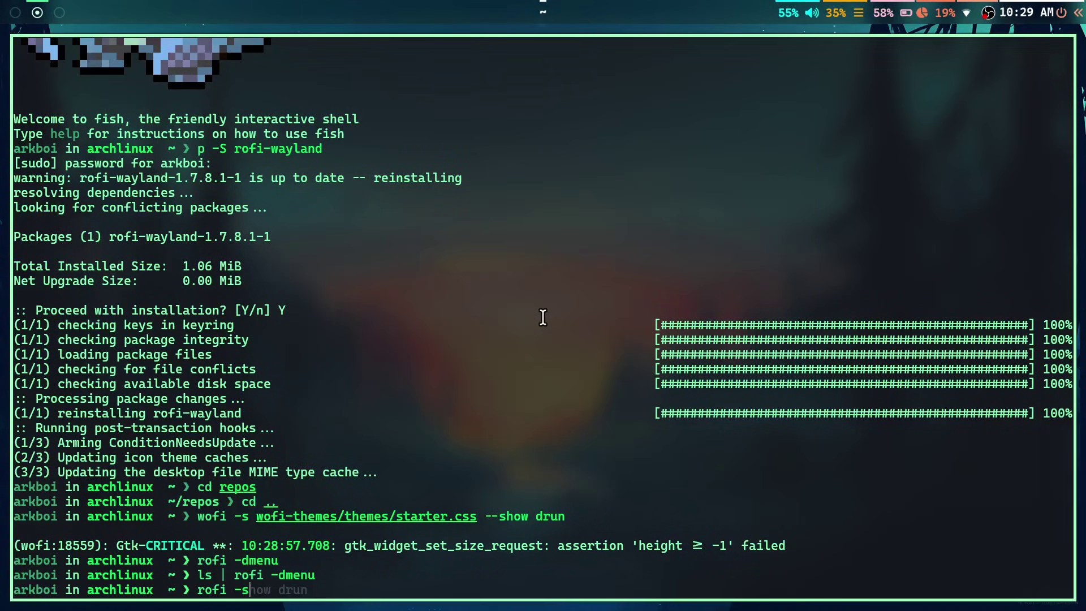
{"action": "type", "text": "how calc"}
{"action": "key", "text": "Return"}
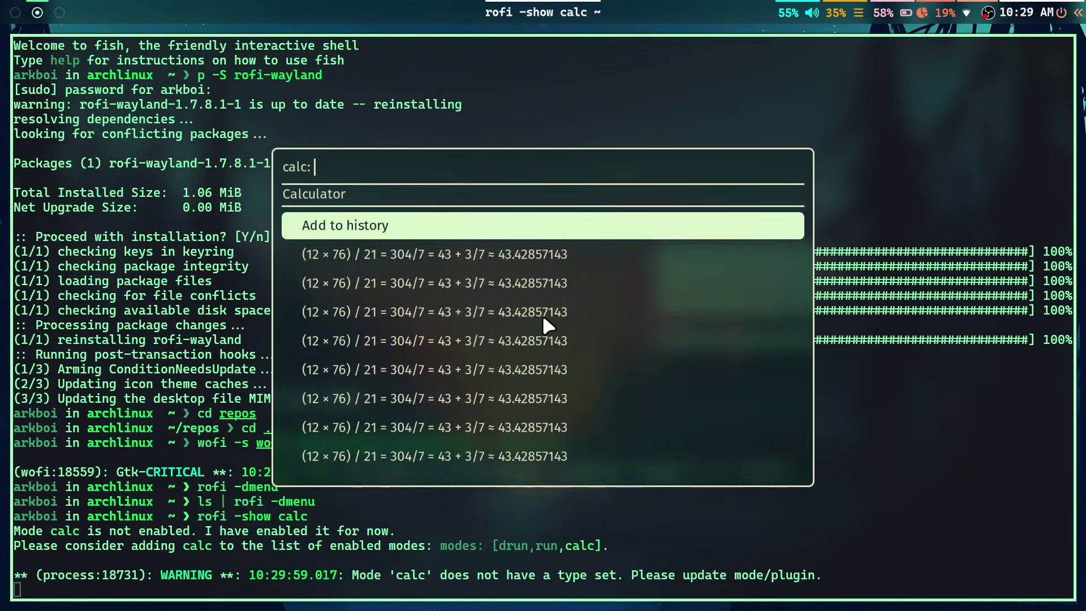
{"action": "key", "text": "Down"}
{"action": "key", "text": "Down"}
{"action": "key", "text": "Down"}
{"action": "key", "text": "Down"}
{"action": "key", "text": "Down"}
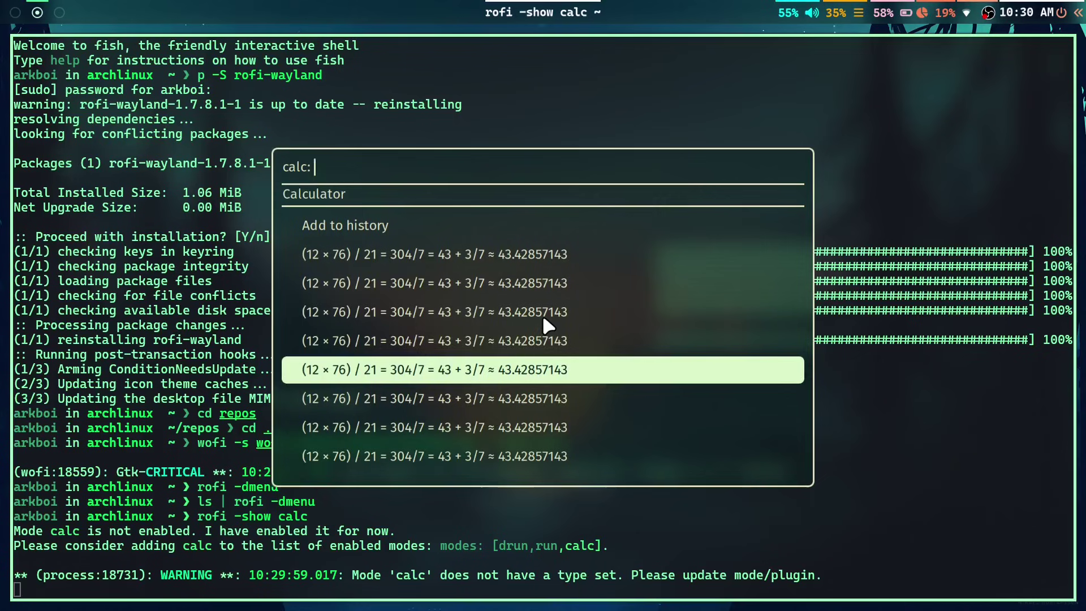
{"action": "key", "text": "Up"}
{"action": "key", "text": "Up"}
{"action": "key", "text": "Up"}
{"action": "key", "text": "Up"}
{"action": "key", "text": "Up"}
{"action": "key", "text": "Escape"}
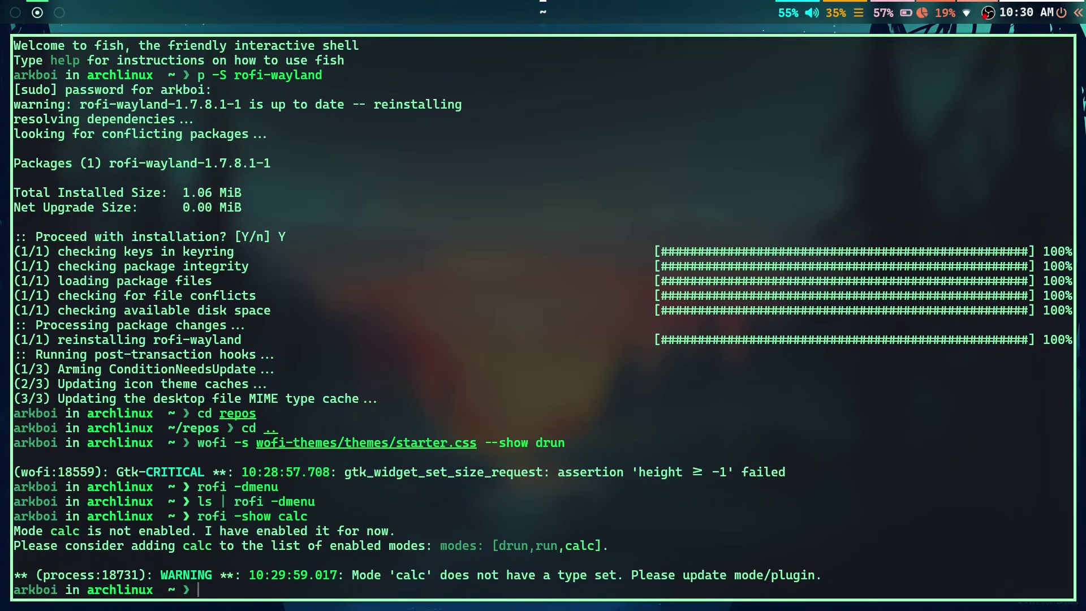
{"action": "key", "text": "super+q"}
{"action": "key", "text": "super+d"}
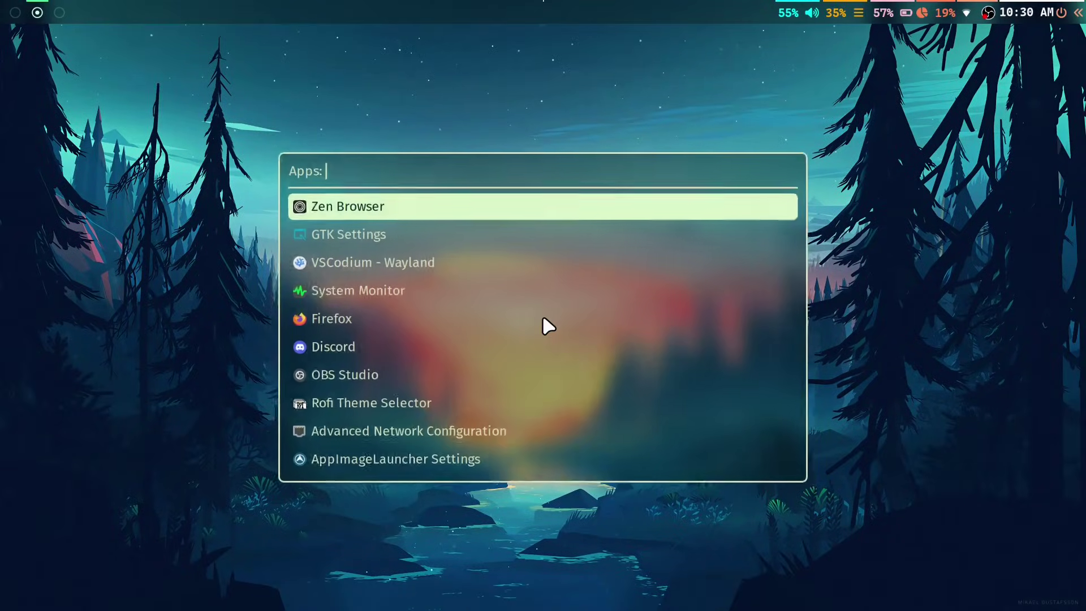